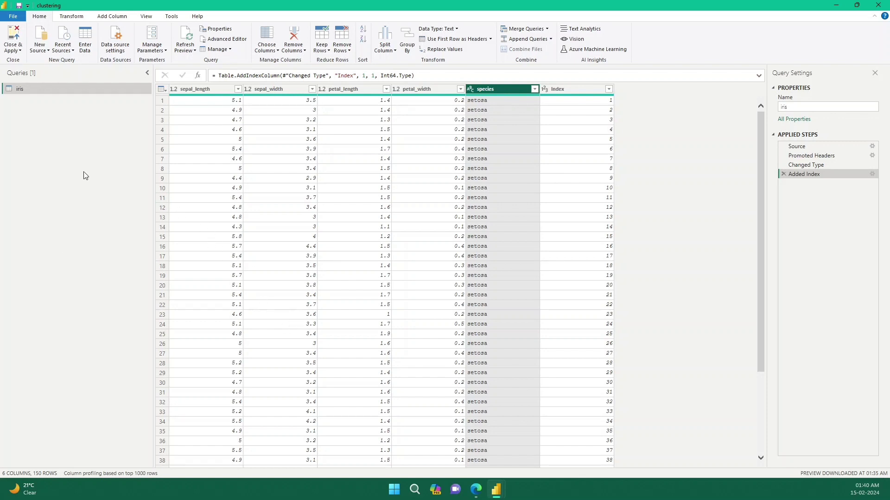
- Switch to the Edge browser, search the web for "iris dataset" and open the GitHub Gist result "The Iris Dataset"
left_click(475, 490)
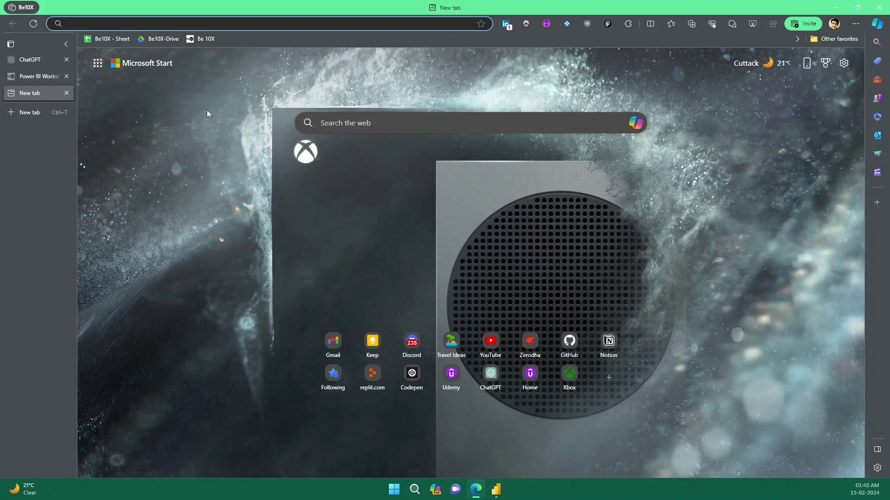
type("iris ")
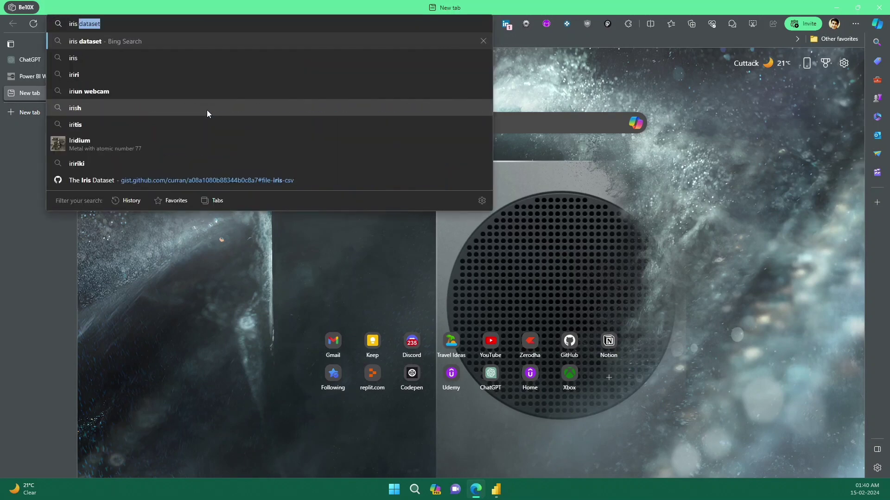
type("dataset")
key("Return")
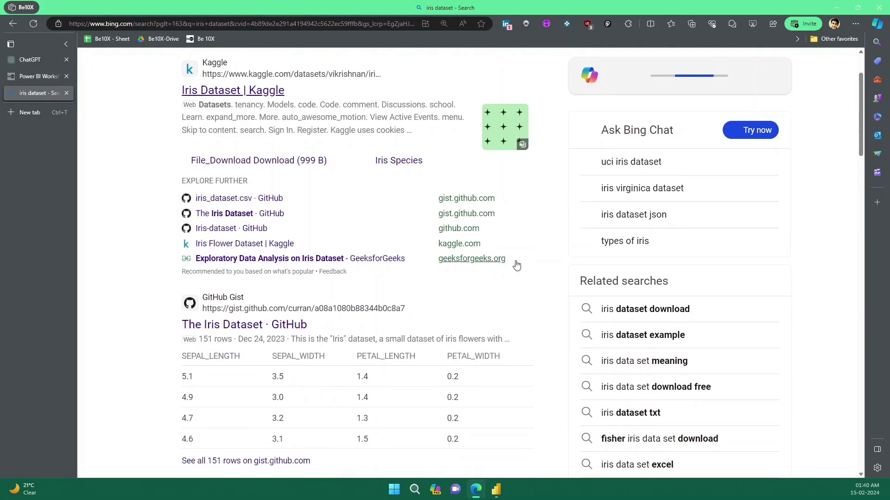
scroll(541, 366, "down", 2)
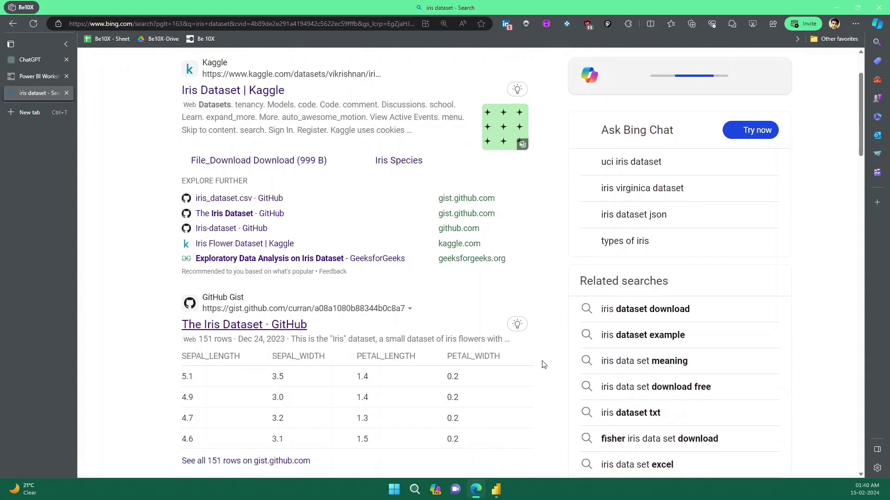
left_click(298, 327)
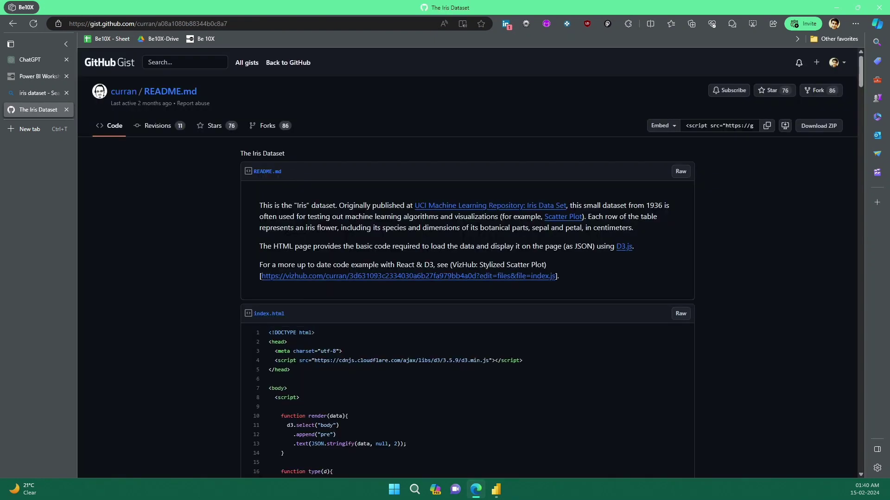
- Open the raw version of iris.csv from the gist and copy its web address
scroll(388, 214, "down", 10)
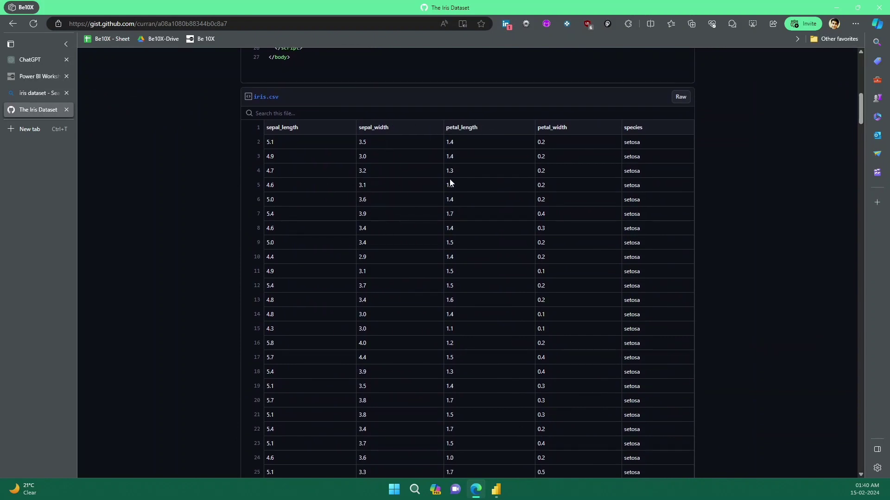
left_click(678, 103)
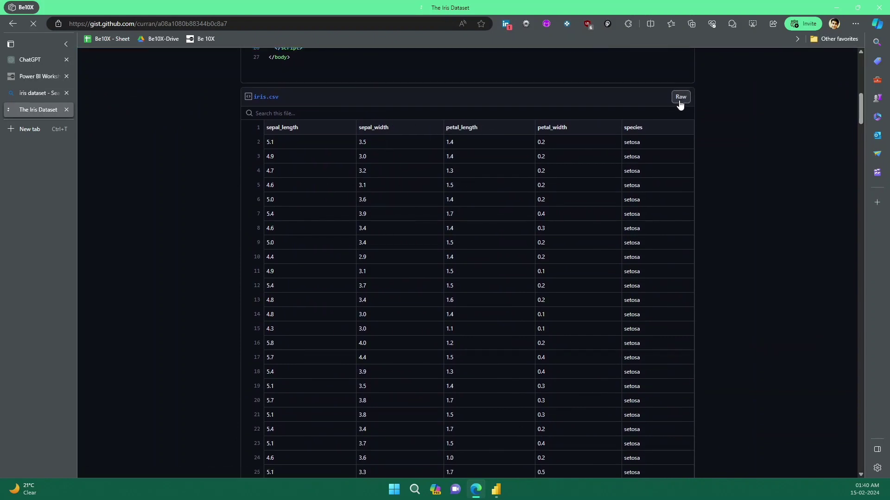
left_click(395, 28)
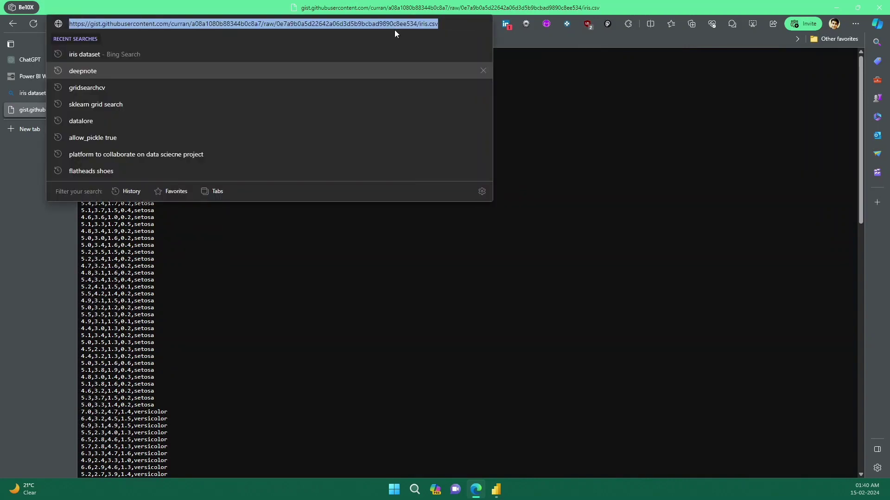
left_click(450, 268)
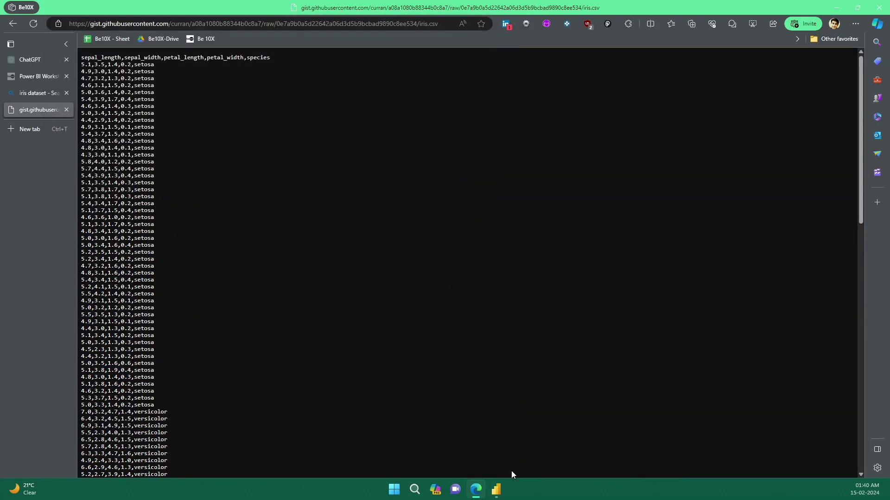
- Switch back to Power Query Editor and import iris.csv as a new web source using the copied raw URL
left_click(496, 489)
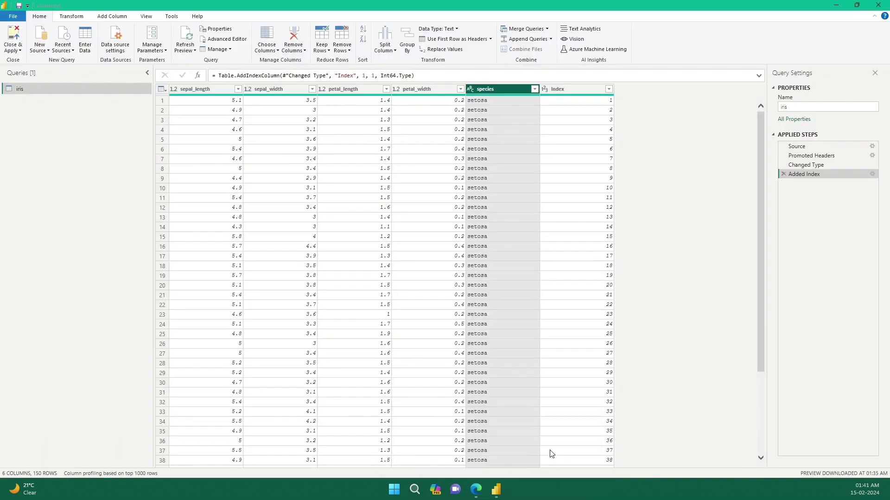
left_click(549, 450)
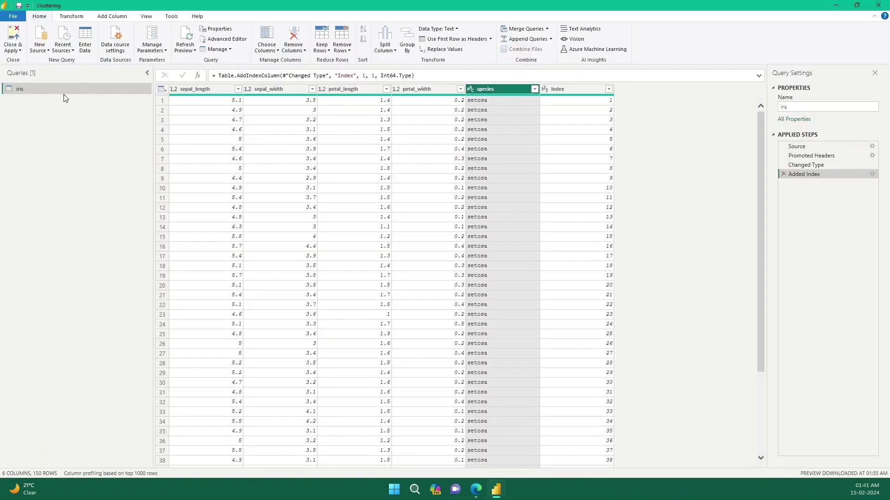
left_click(41, 52)
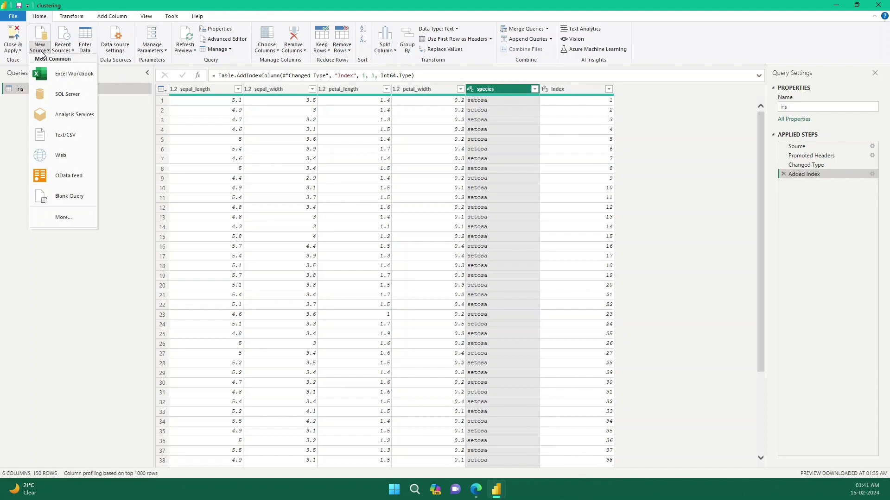
left_click(68, 157)
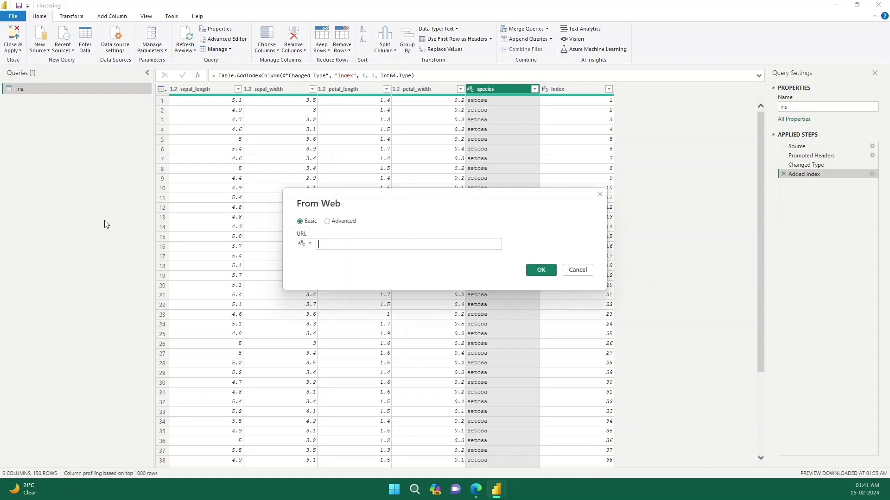
key("ctrl+v")
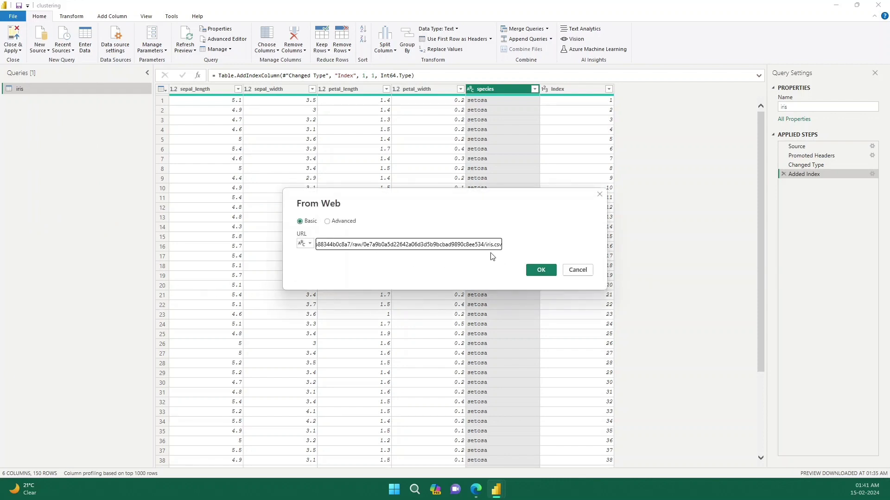
left_click(536, 272)
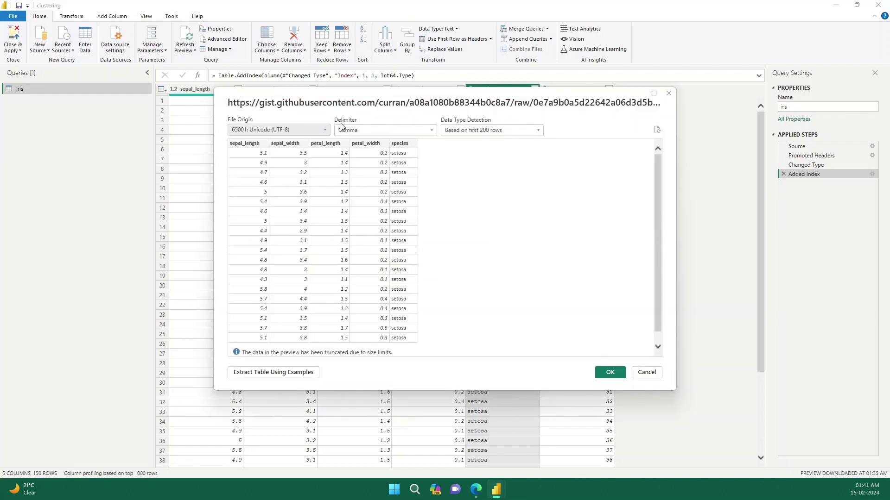
left_click(615, 373)
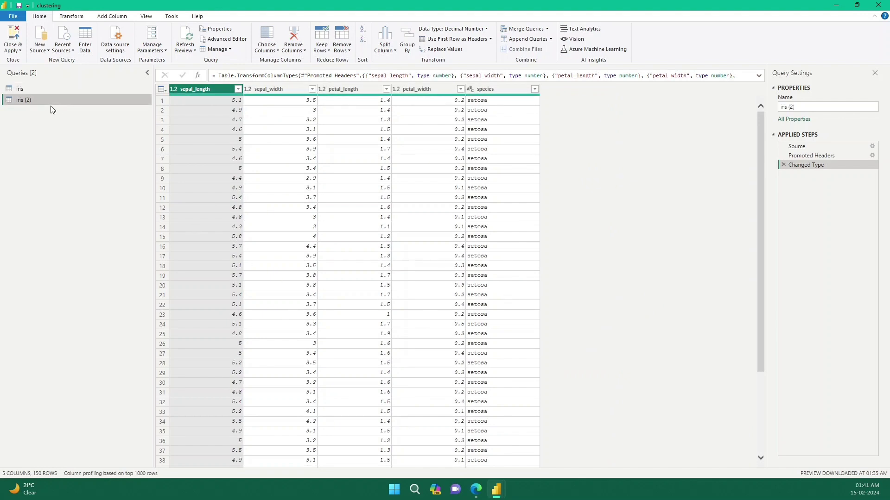
- Rename the newly imported query "iris (2)" to "iris-main"
left_click(39, 95)
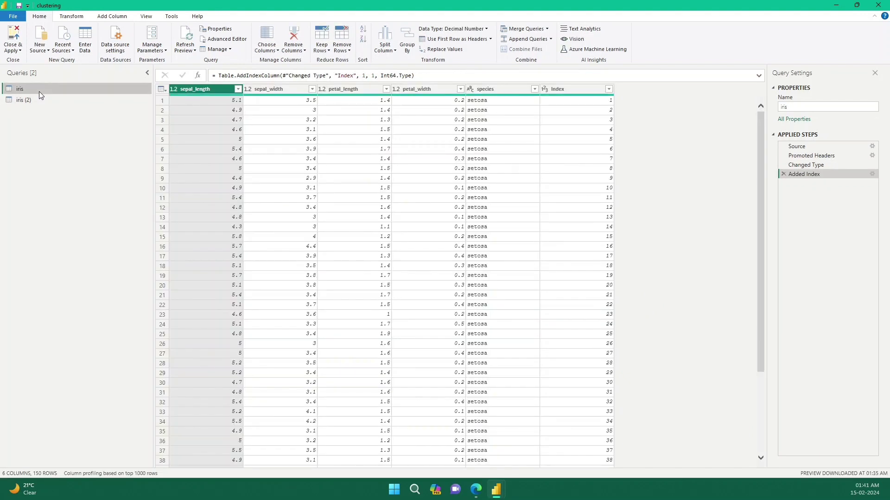
left_click(37, 101)
double_click(38, 100)
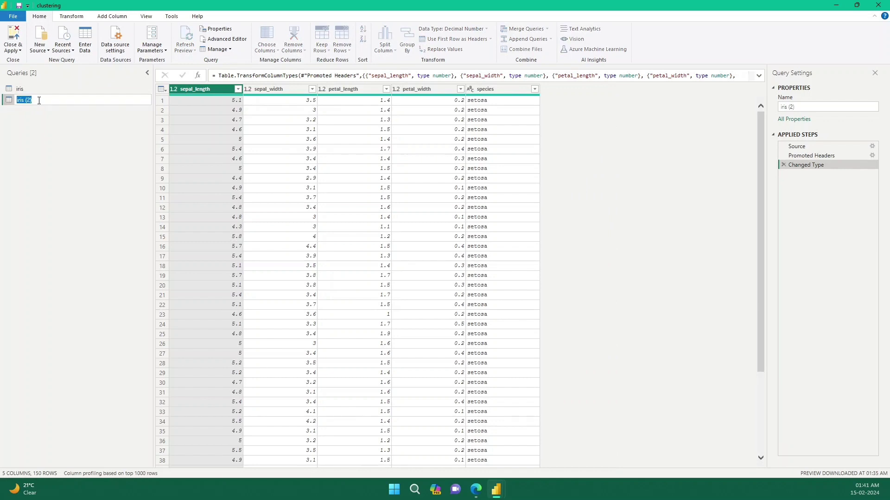
key("BackSpace")
key("BackSpace")
key("BackSpace")
type("-main")
key("Return")
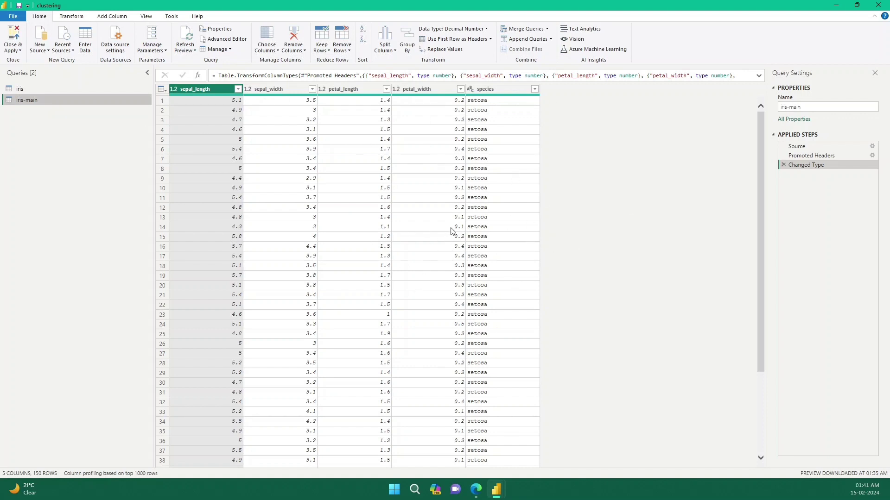
- Look through the iris-main rows, and close the query editor with its changes applied to the report
scroll(335, 338, "down", 4)
scroll(340, 384, "up", 4)
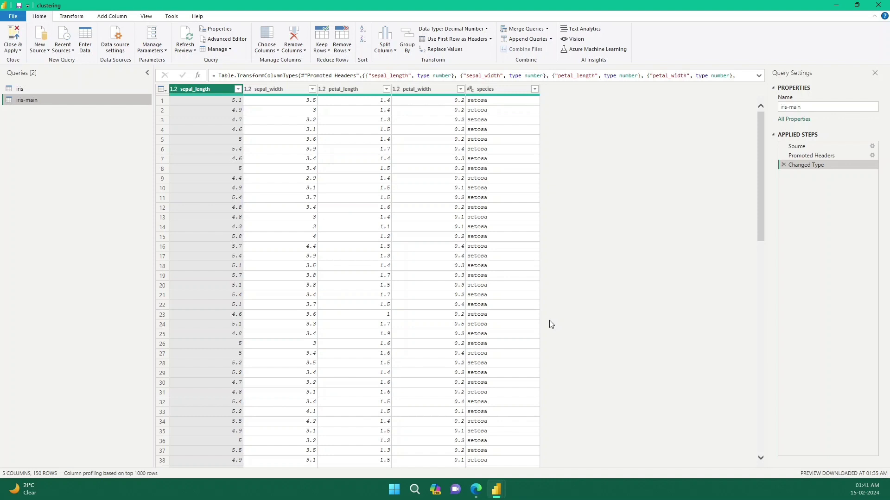
left_click(14, 49)
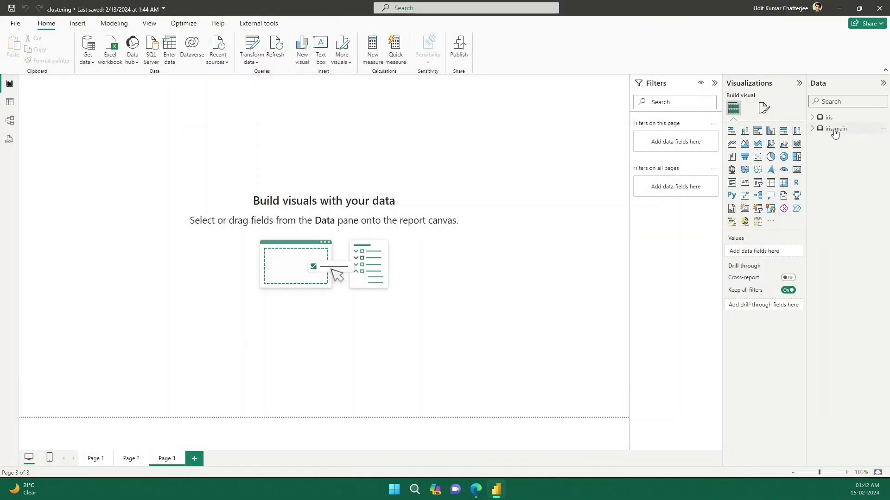
- Insert an empty table visual on Page 3, enlarge it and move it in from the canvas corner
left_click(811, 129)
left_click(811, 132)
left_click(771, 186)
left_click_drag(154, 206, 273, 318)
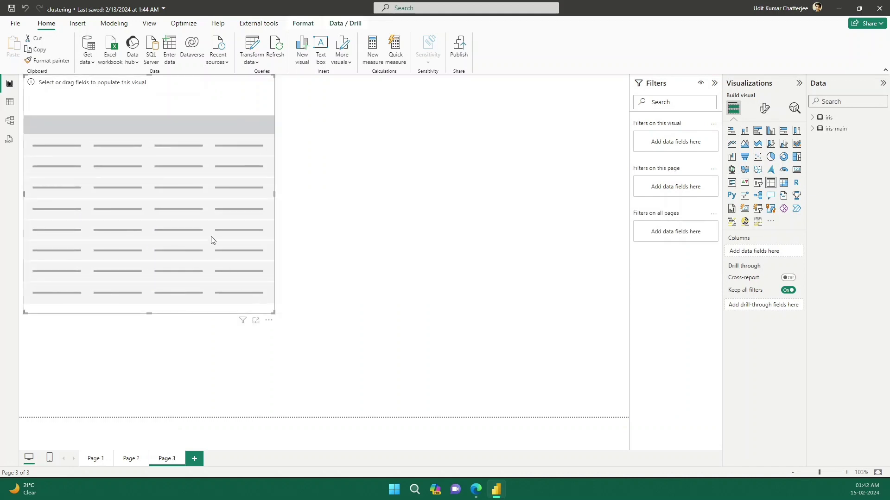
left_click_drag(213, 241, 262, 282)
- Add species, sepal_width, sepal_length, petal_width and petal_length from iris-main to the table, and widen it across most of the canvas
left_click(813, 128)
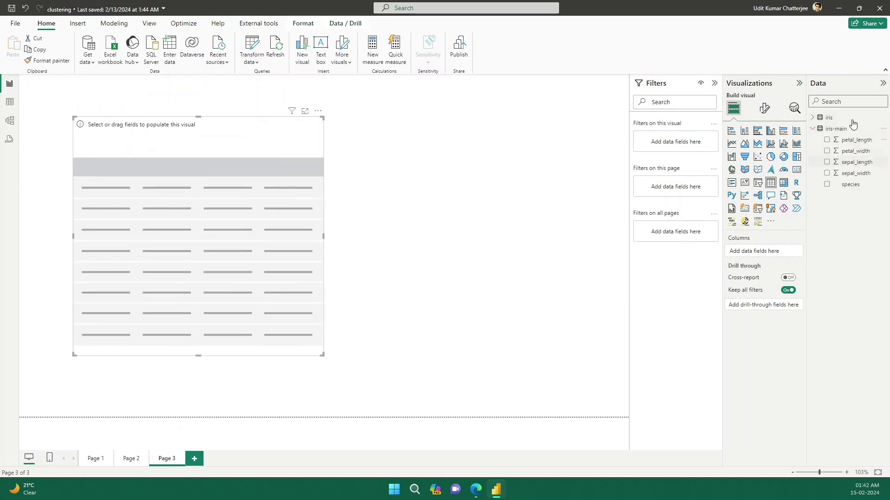
left_click(828, 185)
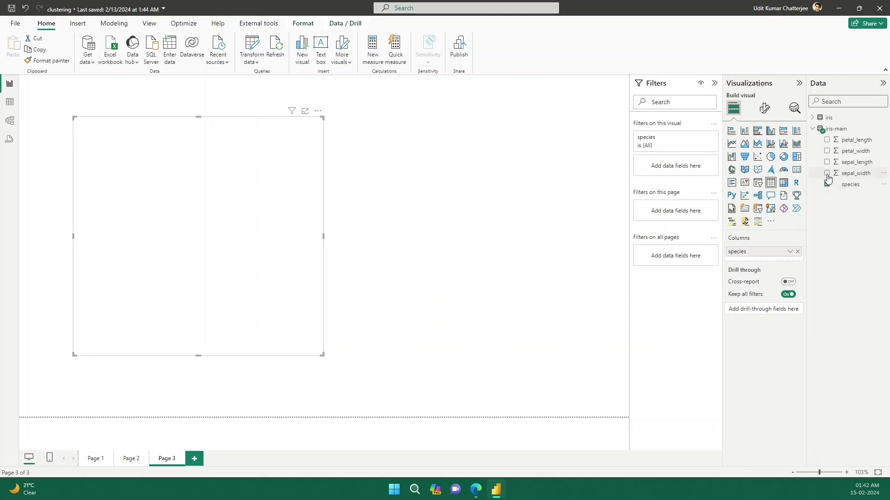
left_click(828, 174)
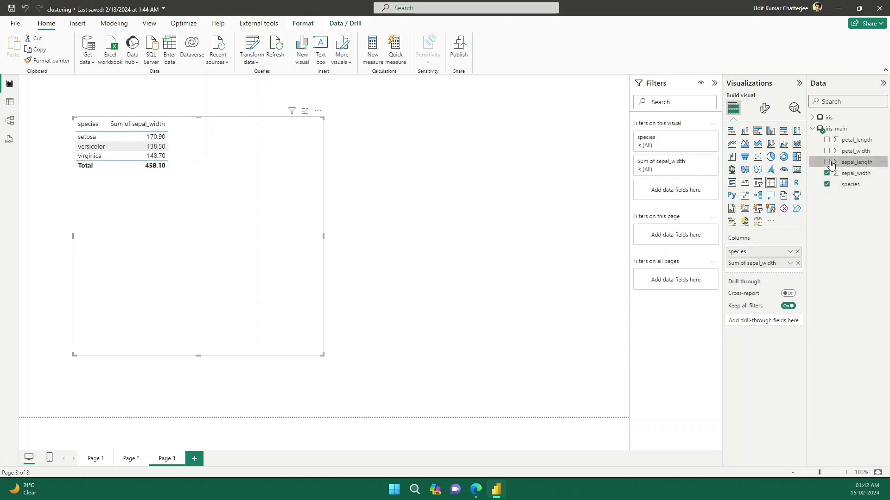
left_click(827, 162)
left_click(827, 151)
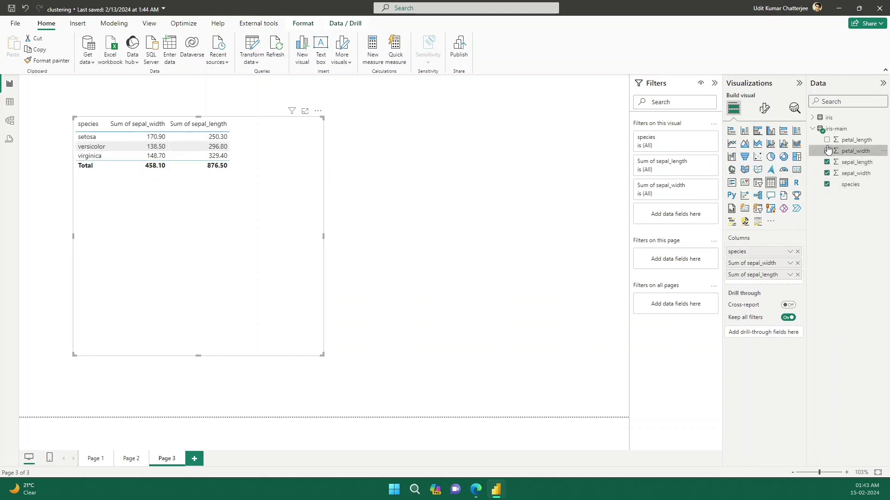
left_click(827, 140)
left_click_drag(204, 314, 277, 302)
left_click_drag(337, 232, 534, 254)
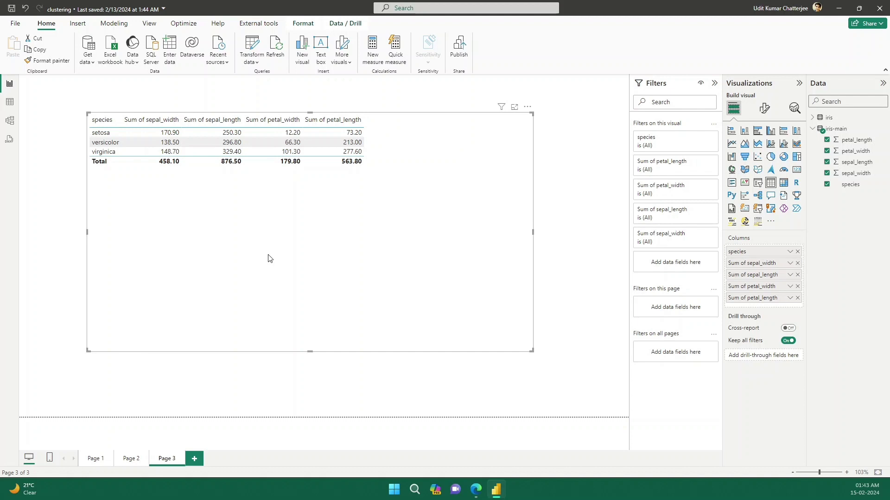
- Set the table's sepal_width column to Don't summarize and check the listed rows
left_click(790, 264)
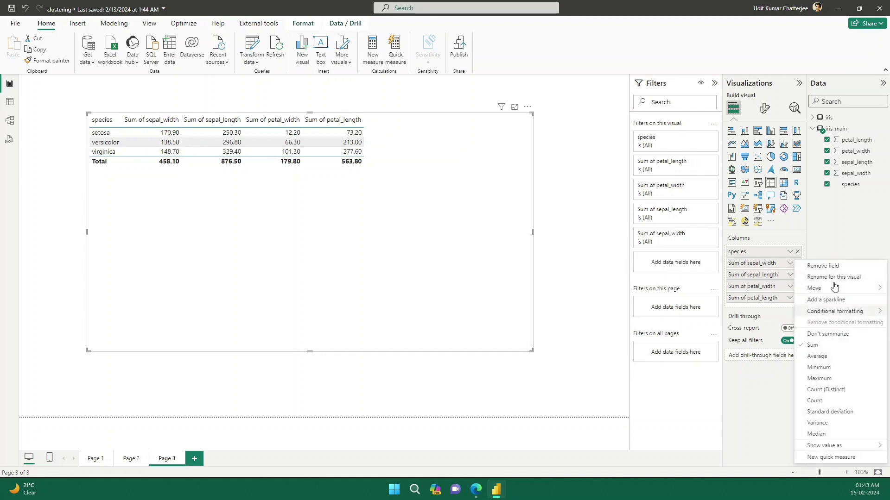
left_click(833, 335)
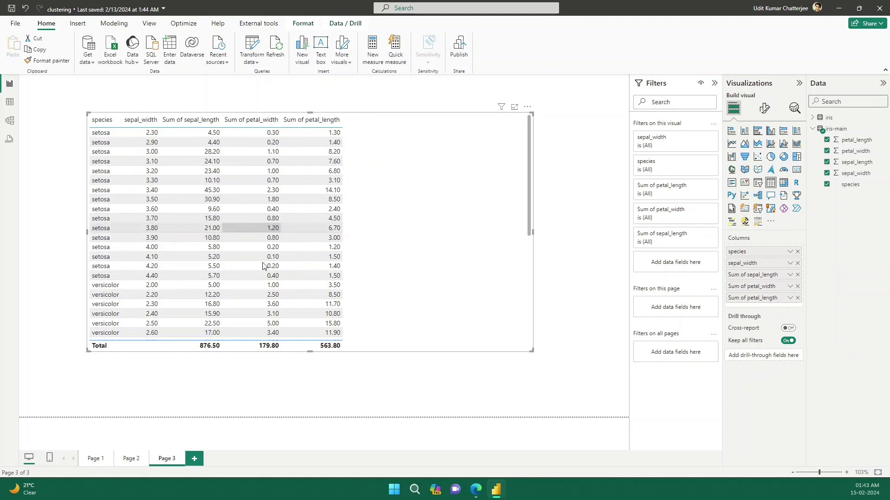
scroll(260, 241, "down", 8)
scroll(269, 252, "up", 5)
scroll(270, 252, "up", 3)
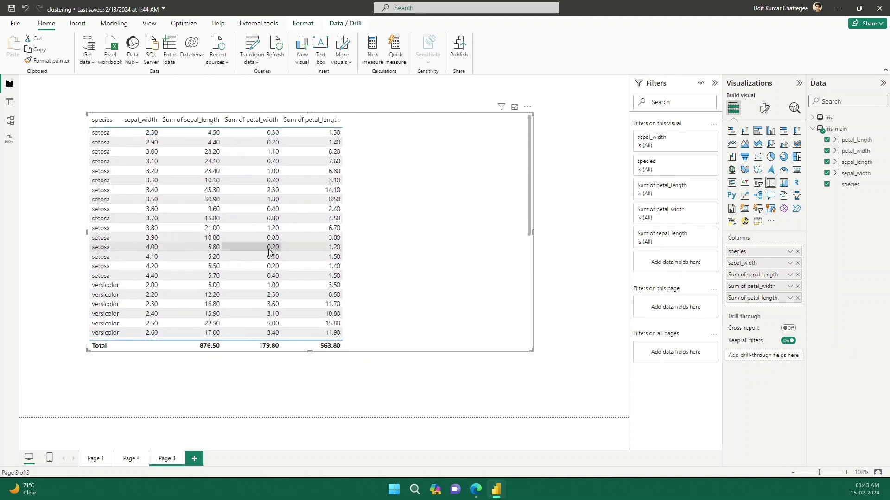
- Set the sepal_length, petal_width and petal_length columns to Don't summarize and look through the table's rows
left_click(789, 285)
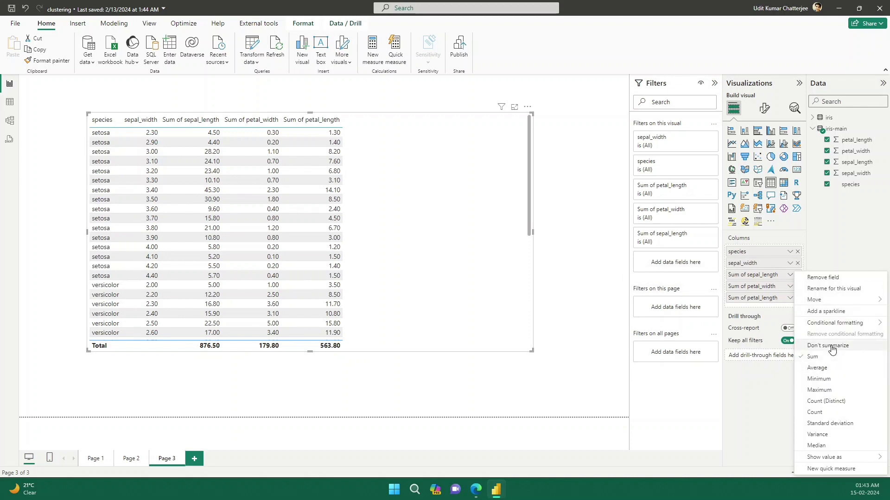
left_click(828, 345)
left_click(790, 288)
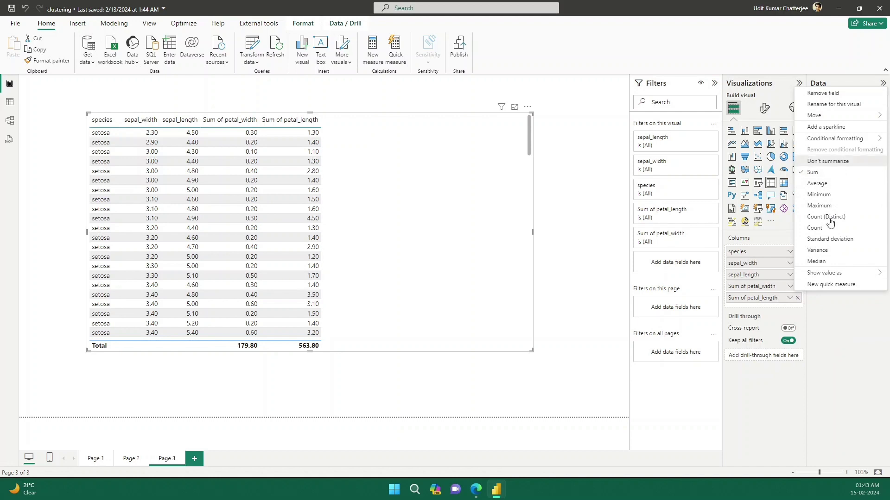
left_click(830, 161)
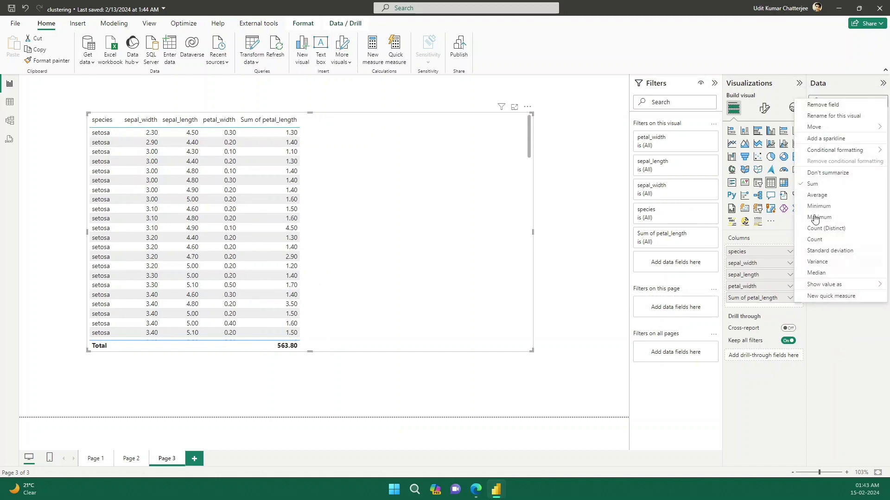
left_click(824, 175)
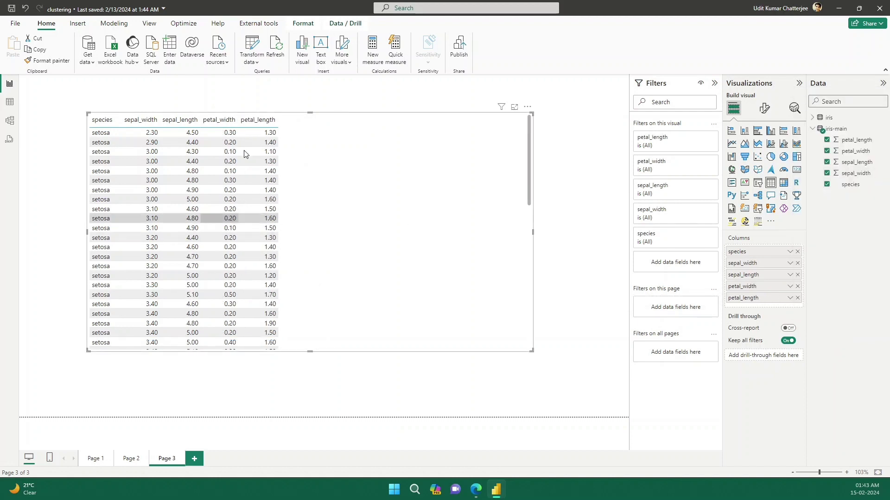
scroll(268, 232, "down", 1)
scroll(268, 232, "down", 10)
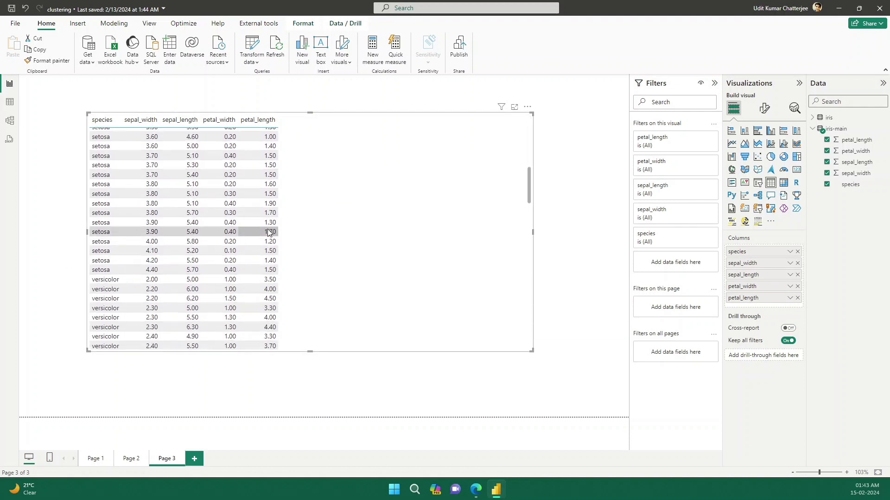
- Try to automatically find clusters in the iris-main table visual and dismiss the resulting dialog
scroll(284, 248, "up", 9)
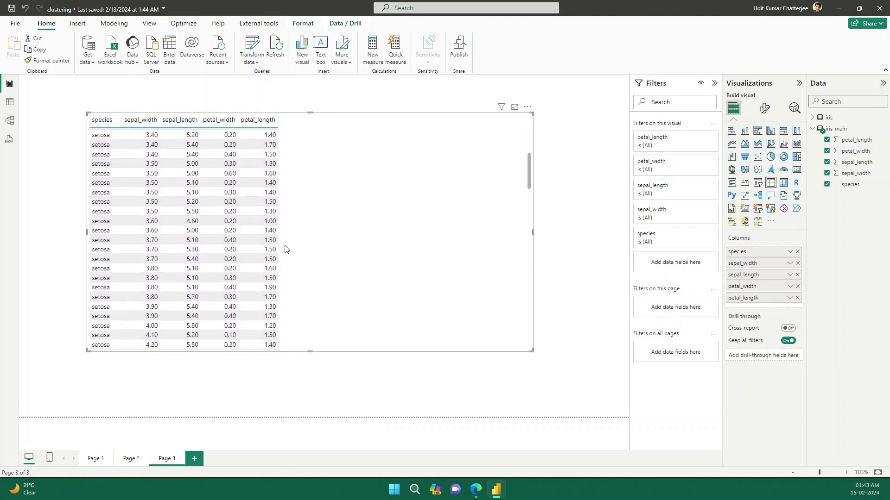
left_click(528, 108)
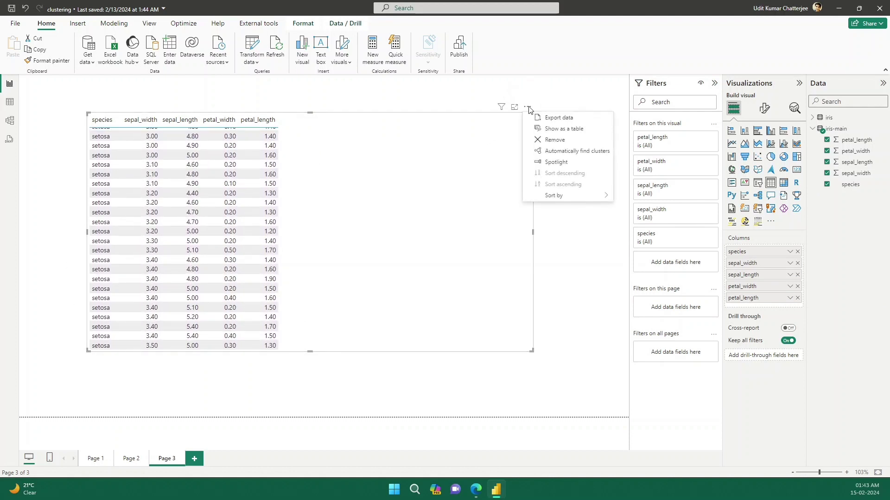
left_click(564, 151)
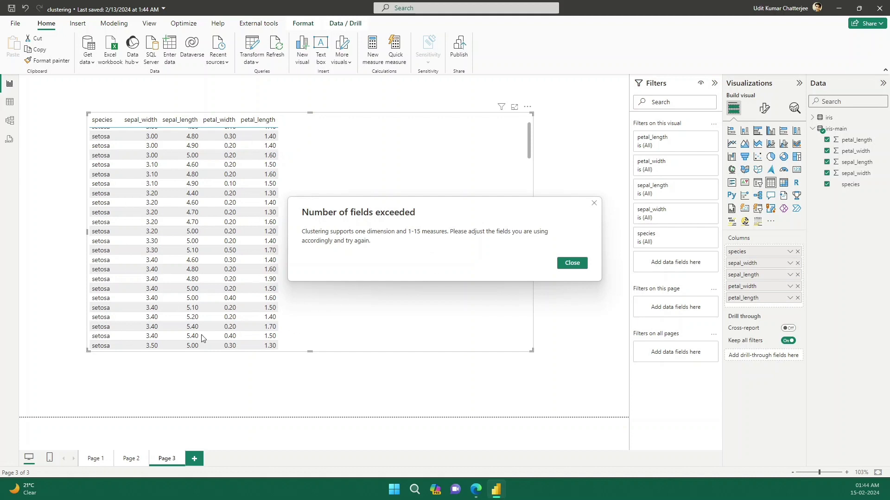
left_click(594, 205)
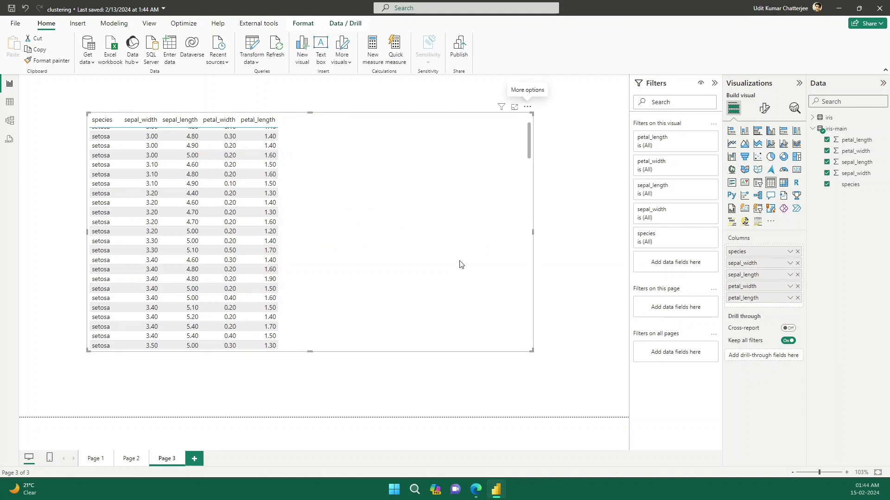
left_click(150, 121)
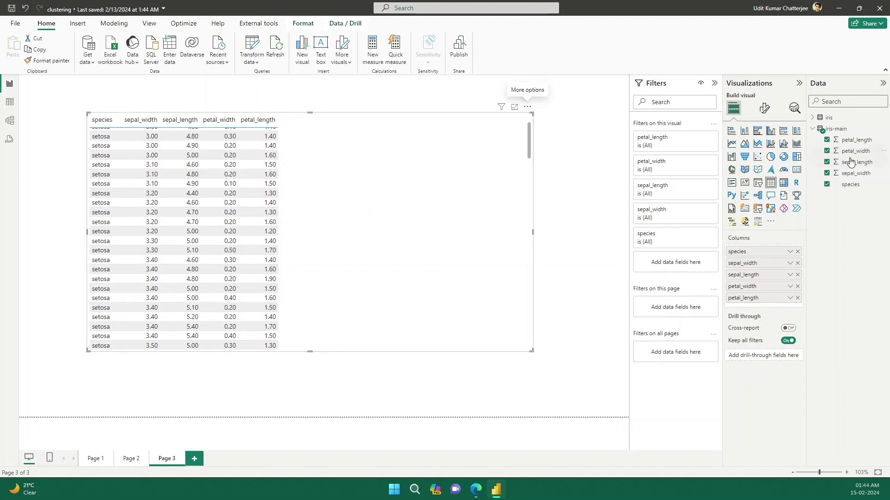
- Expand the iris table in a widened Data pane and examine the formulas of petal_len, petal_wid, sepal_len and sepal_wid
left_click(811, 119)
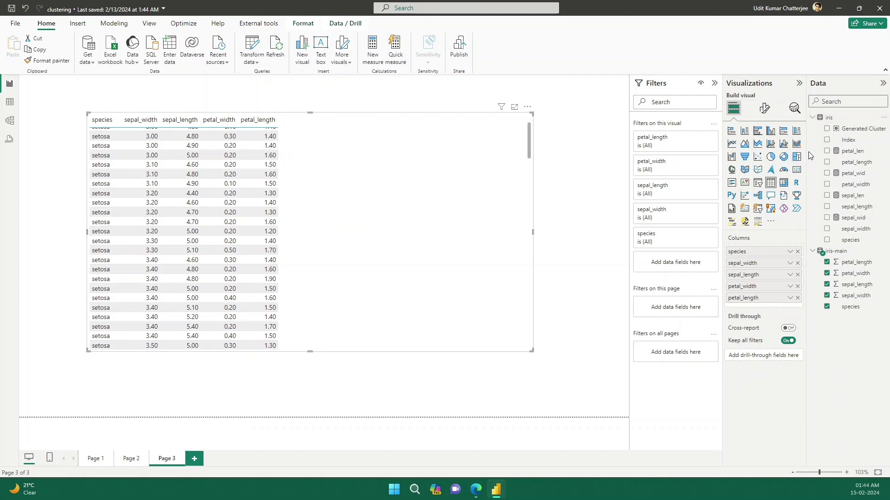
left_click_drag(805, 151, 734, 152)
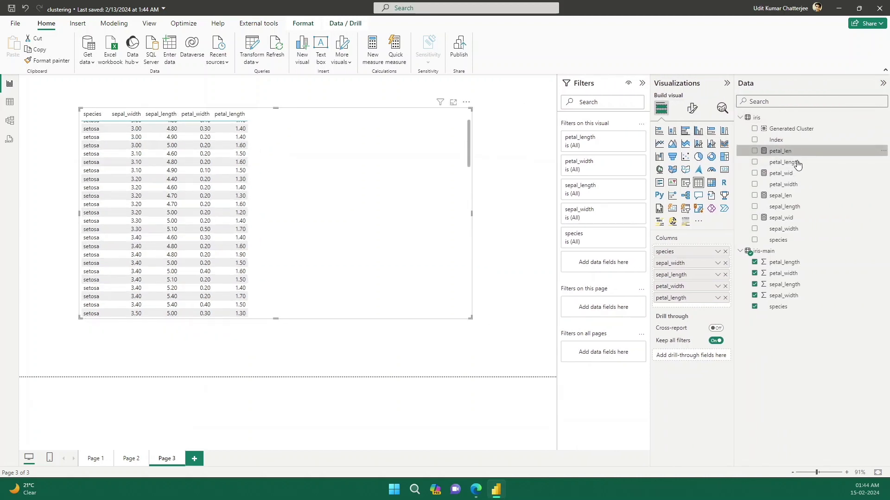
left_click(783, 151)
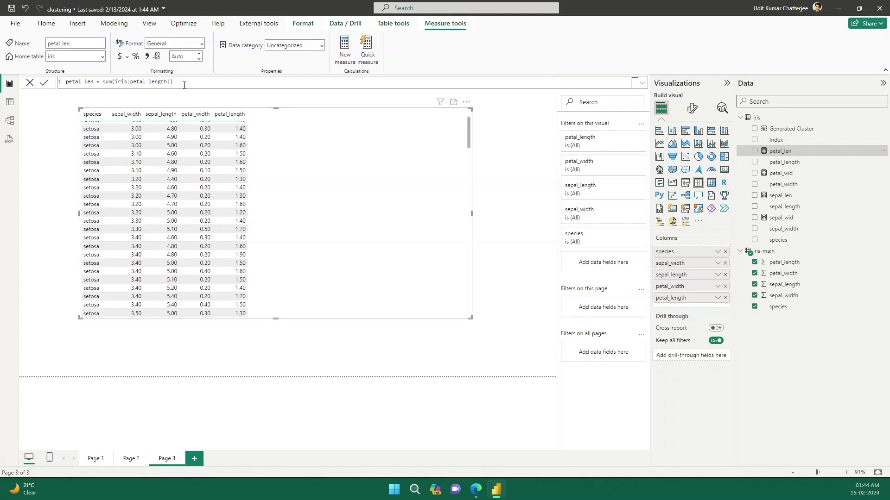
left_click_drag(172, 83, 98, 85)
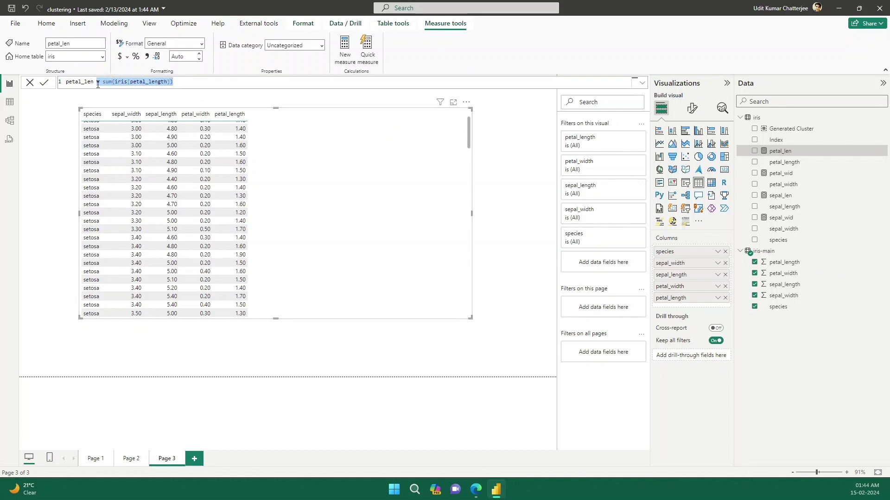
left_click(781, 173)
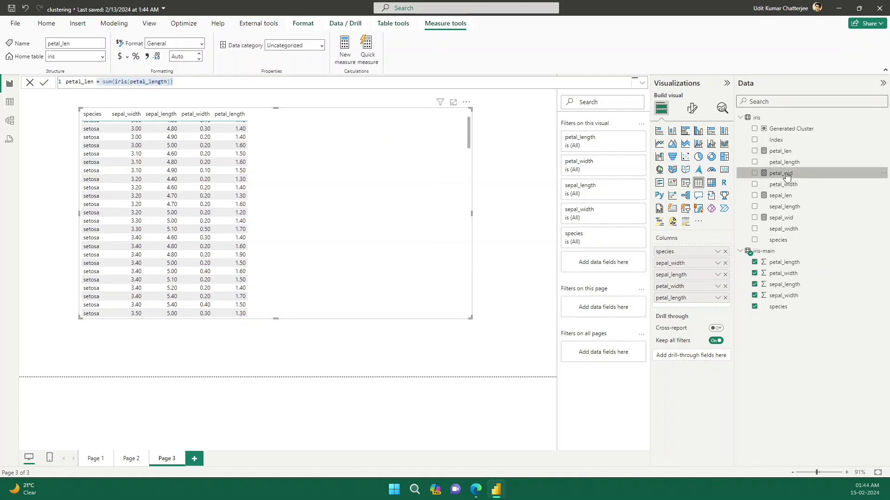
left_click_drag(191, 86, 111, 83)
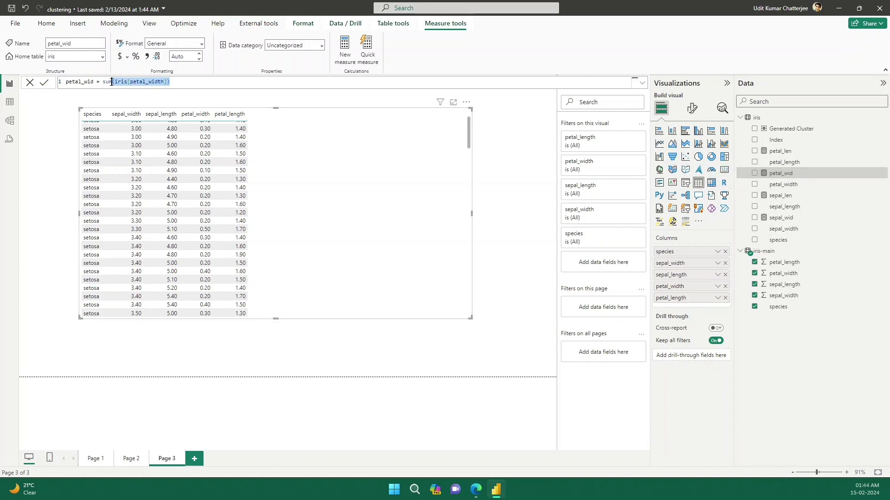
left_click(792, 196)
left_click_drag(174, 82, 33, 77)
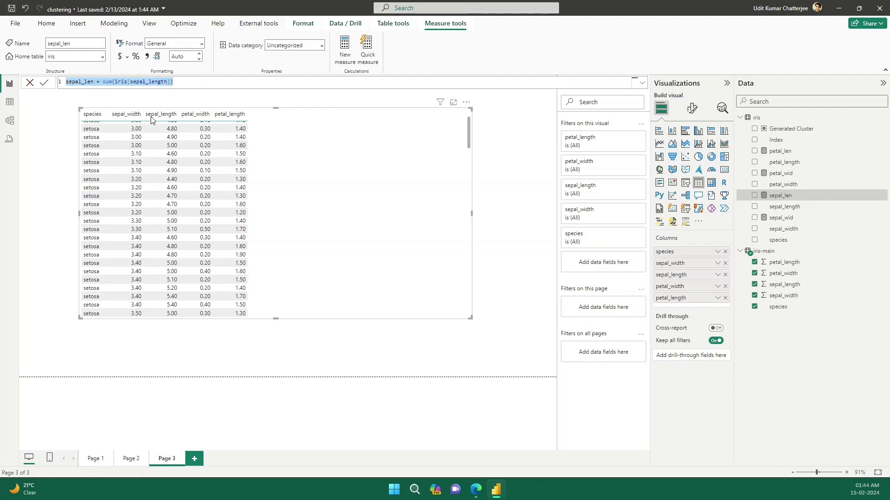
left_click(798, 218)
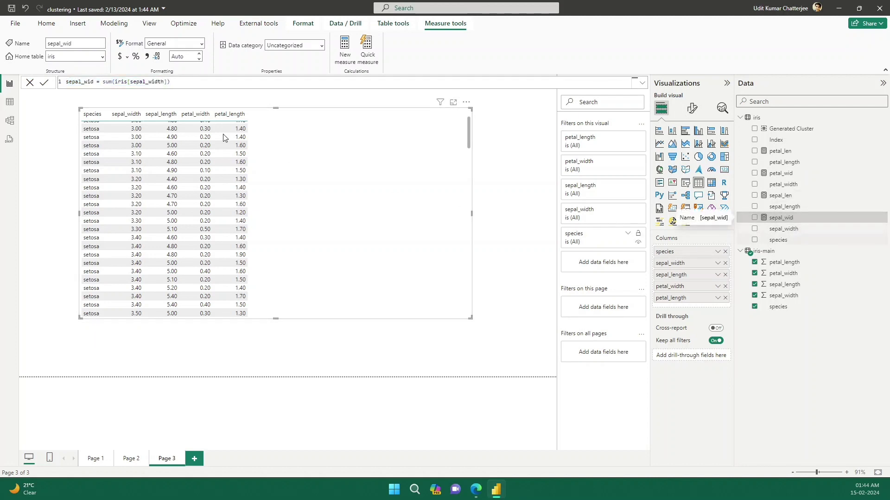
left_click(55, 79)
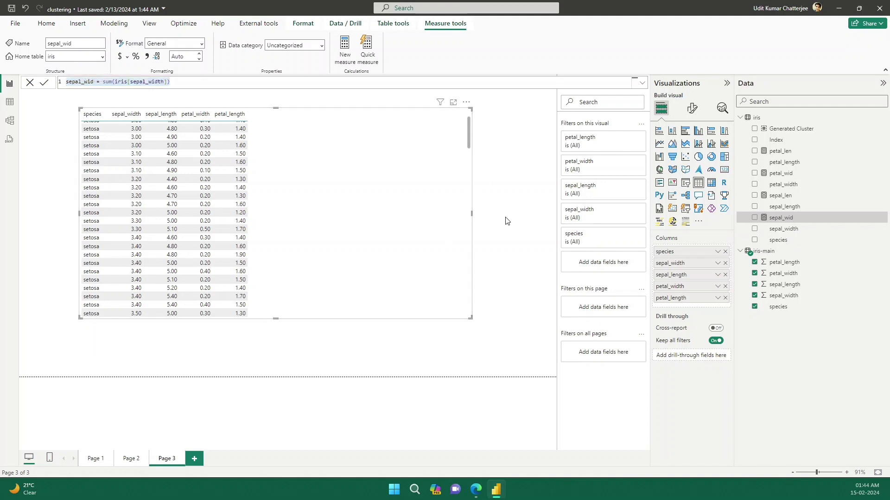
left_click(728, 295)
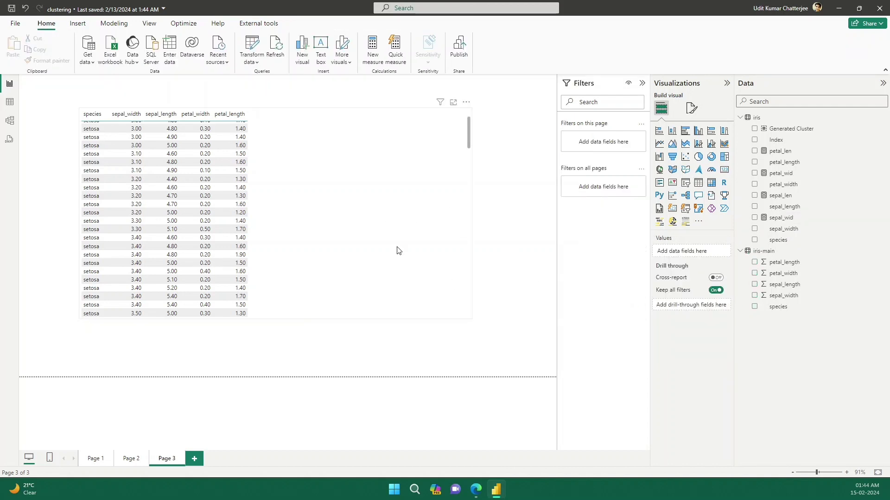
- Delete the iris-main table visual and replace it with a new empty table, moved in from the canvas corner and enlarged
left_click(400, 231)
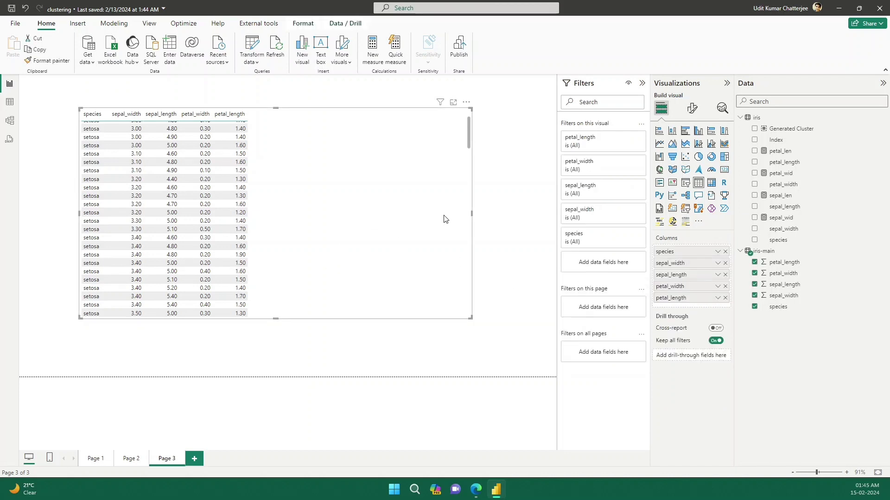
key("Delete")
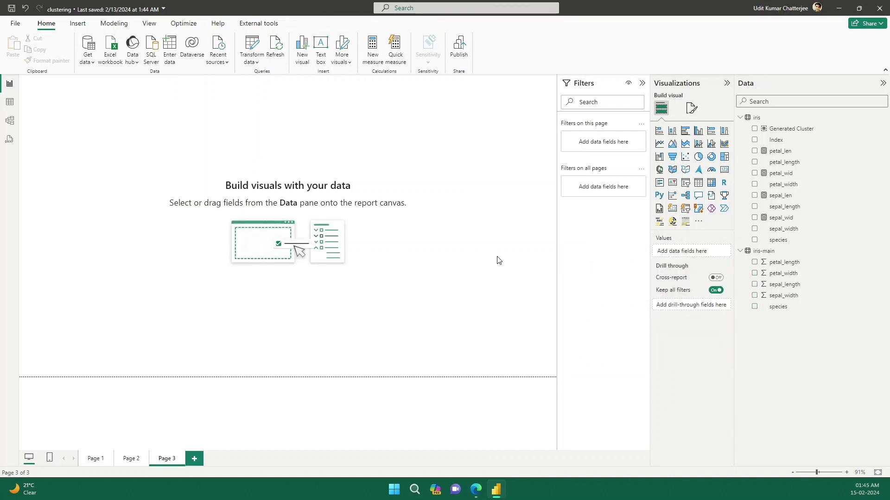
left_click(699, 190)
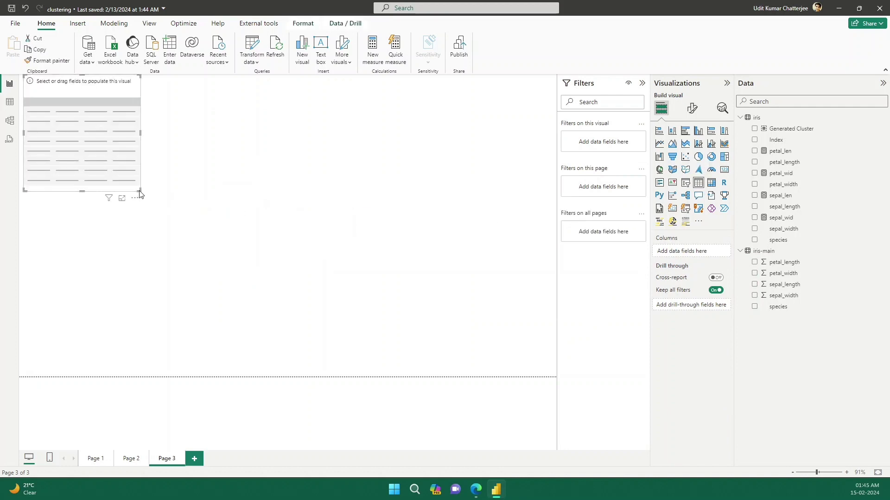
left_click(240, 259)
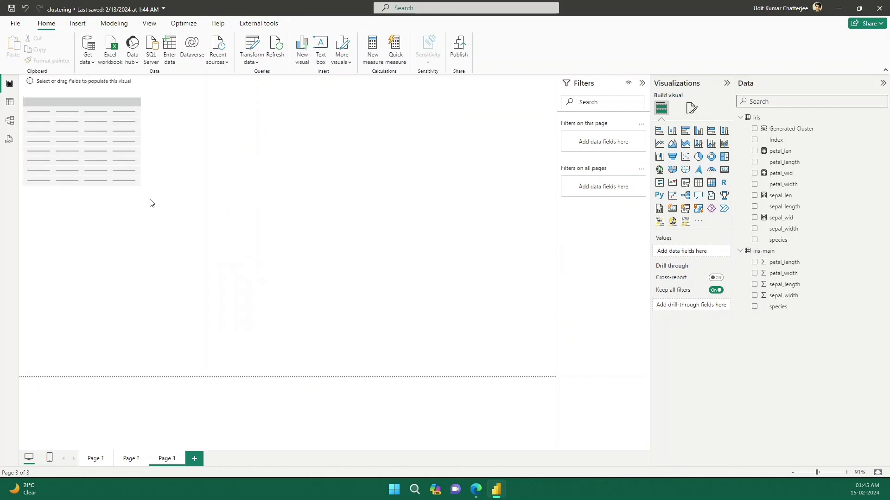
left_click_drag(115, 155, 152, 185)
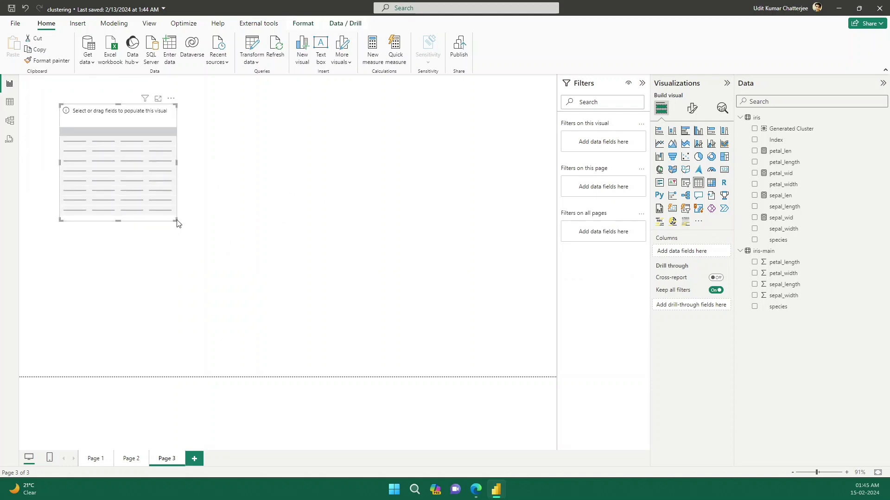
left_click_drag(175, 219, 283, 292)
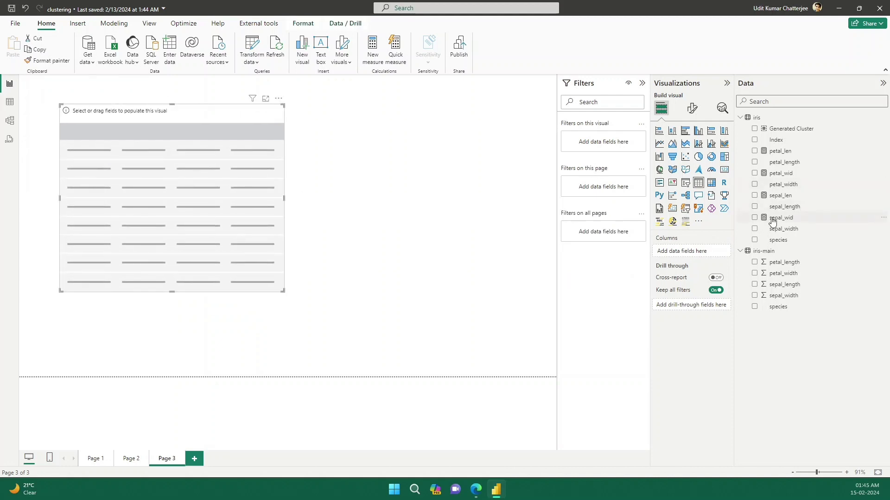
- Add species, sepal_wid, sepal_len, petal_wid and petal_len from iris to the new table, and shift it further into the canvas
left_click(754, 239)
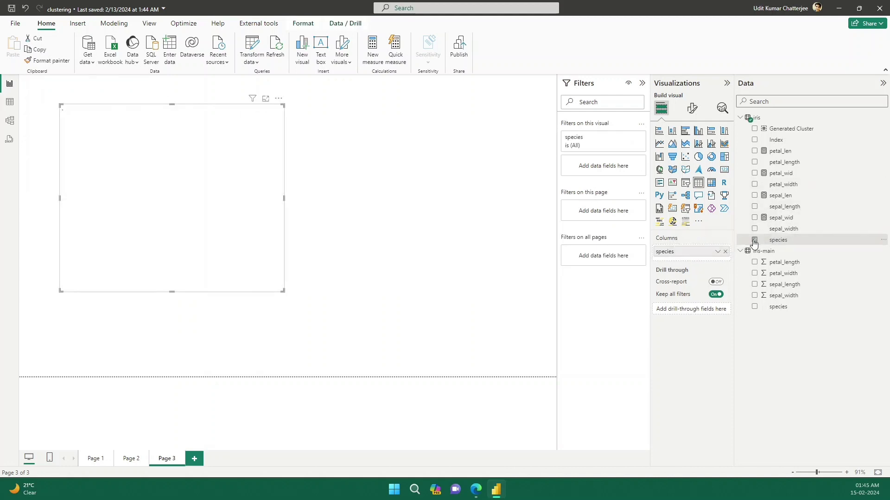
left_click(754, 217)
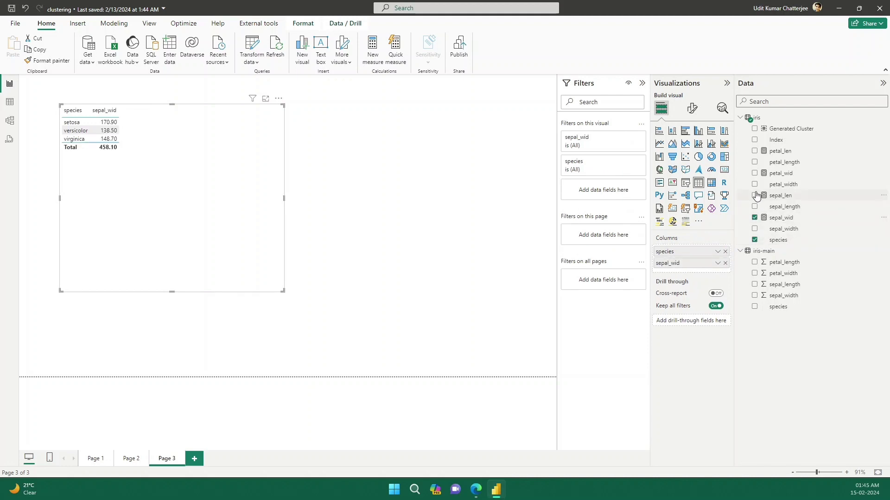
left_click(756, 196)
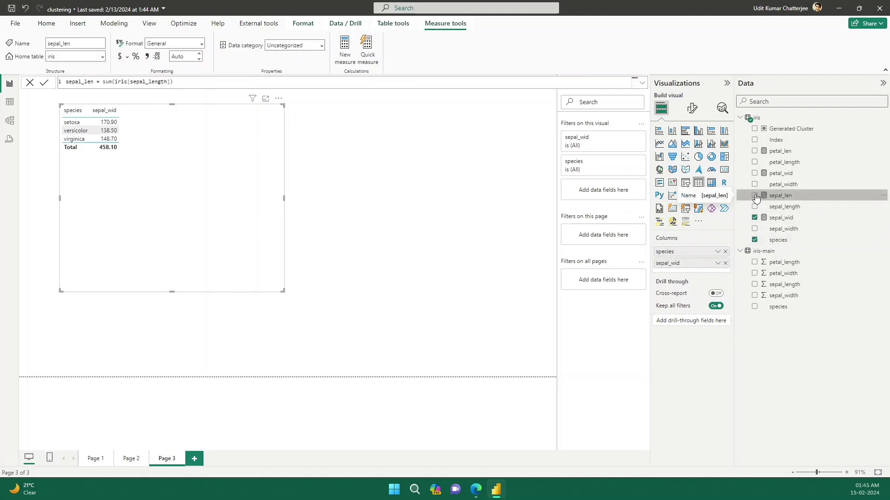
left_click(755, 195)
left_click(755, 173)
left_click(754, 151)
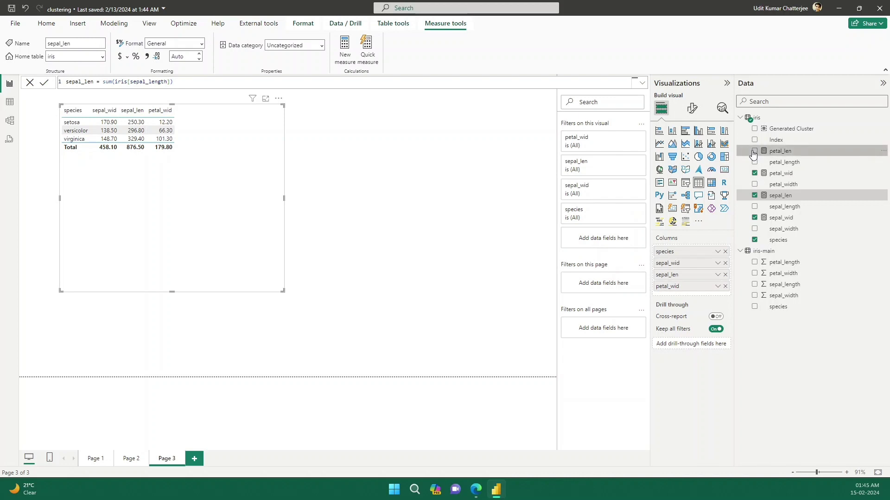
left_click_drag(260, 222, 298, 243)
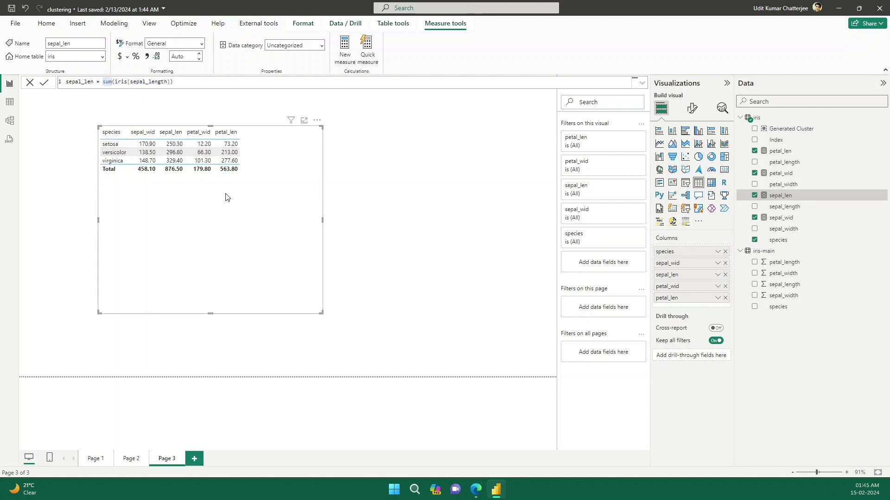
- Review the automatic clustering settings offered for the species table and close them without creating clusters
left_click(317, 121)
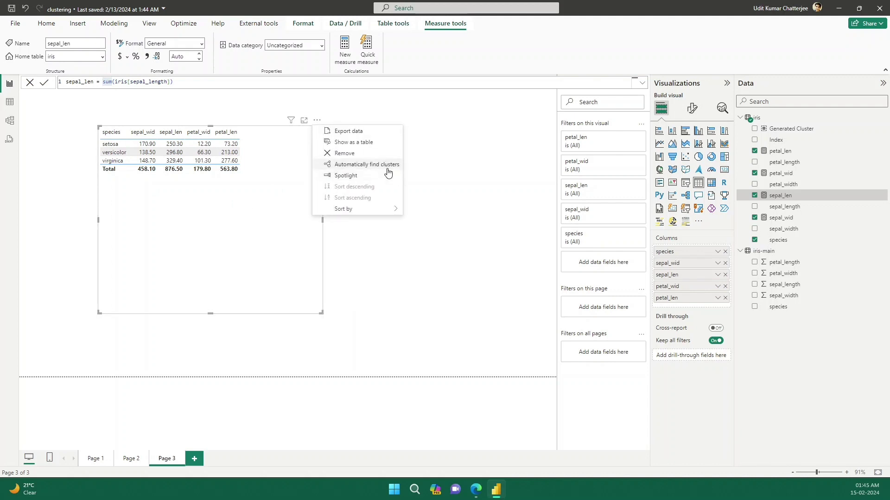
left_click(388, 173)
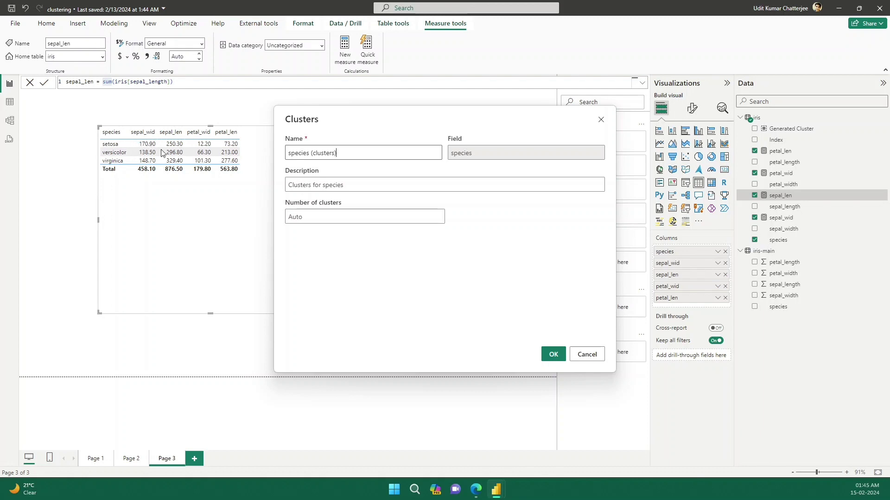
left_click(587, 355)
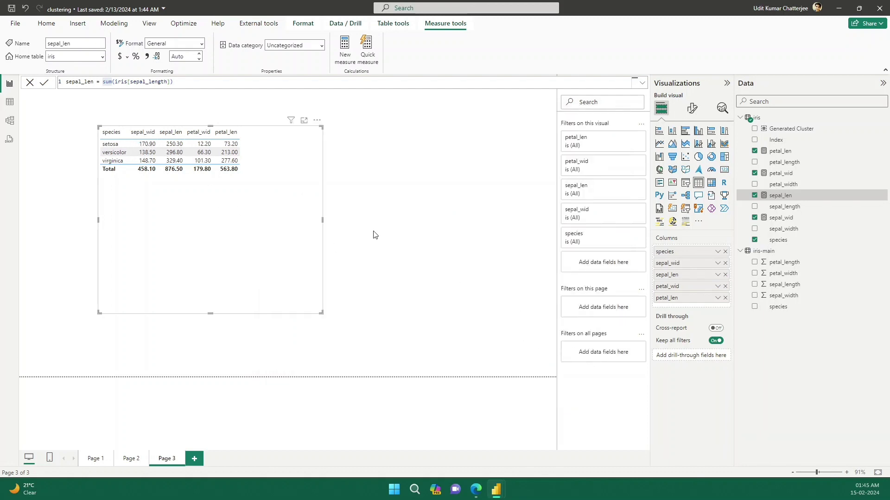
key("Escape")
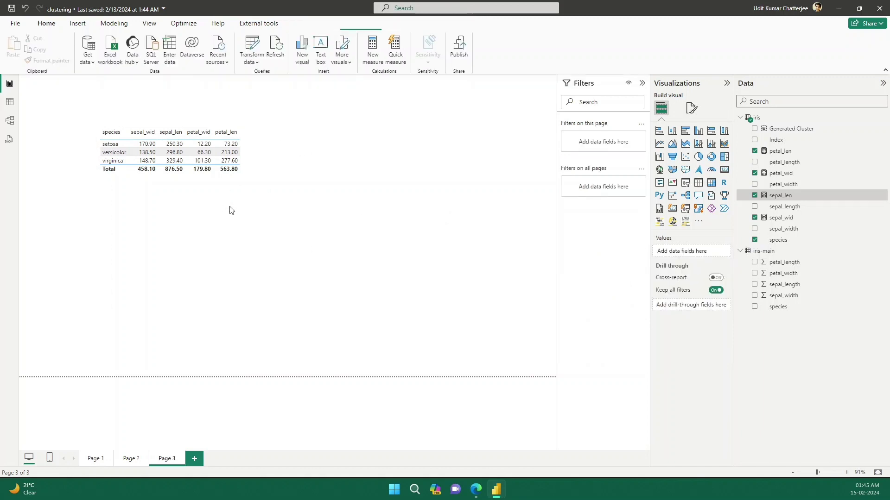
- Add an index column starting from 1 to the iris-main query in the Power Query Editor
left_click(278, 199)
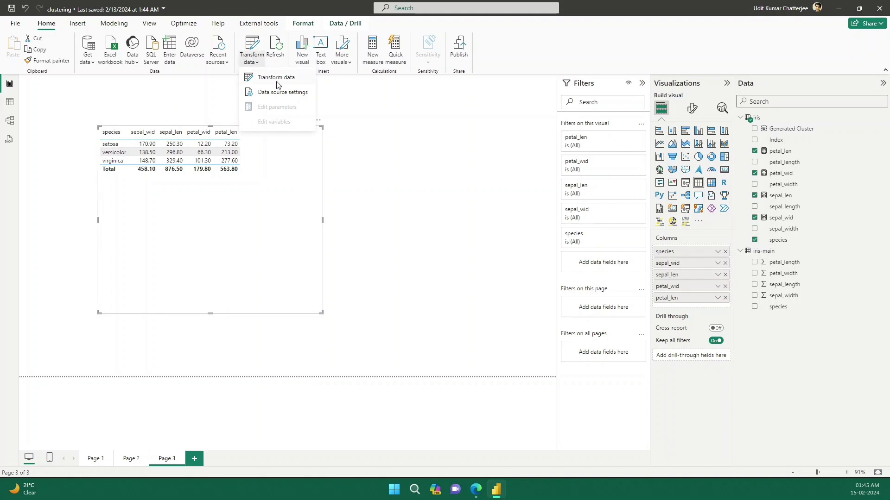
left_click(278, 85)
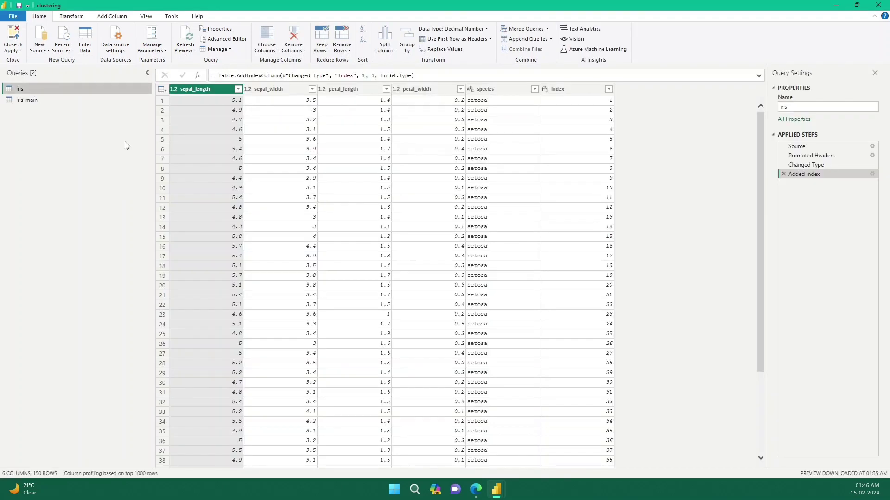
left_click(49, 99)
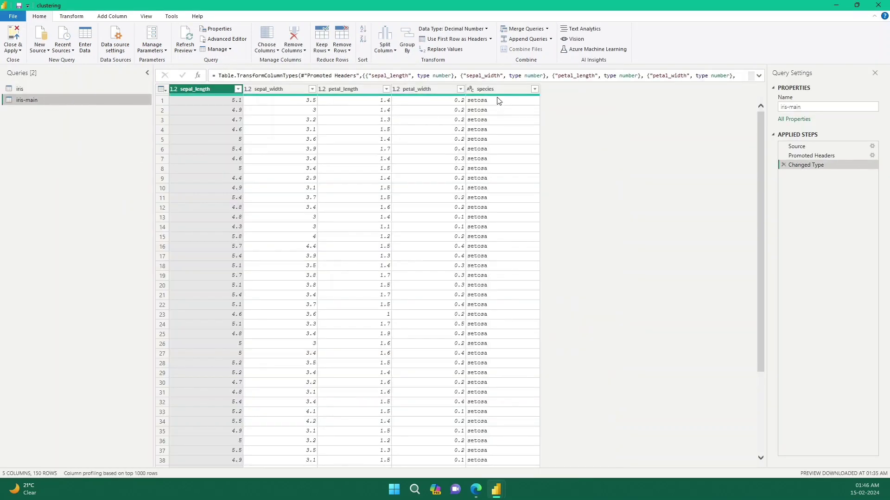
left_click(498, 92)
left_click(112, 16)
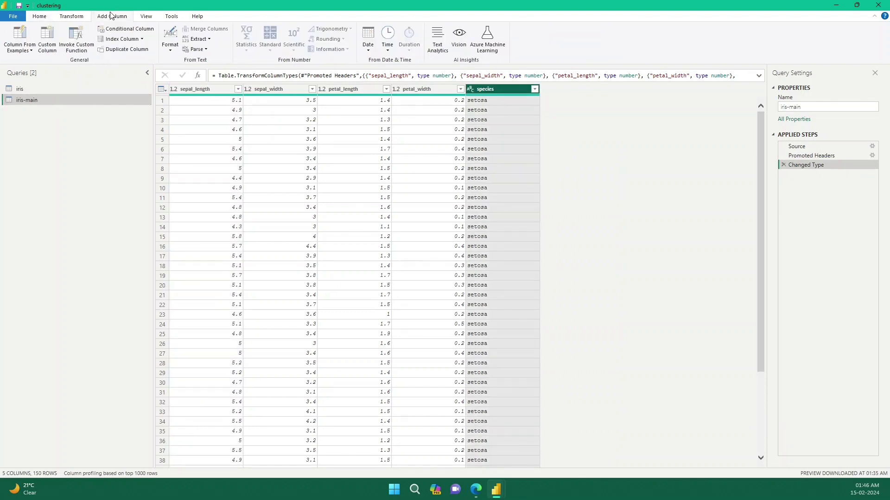
left_click(142, 40)
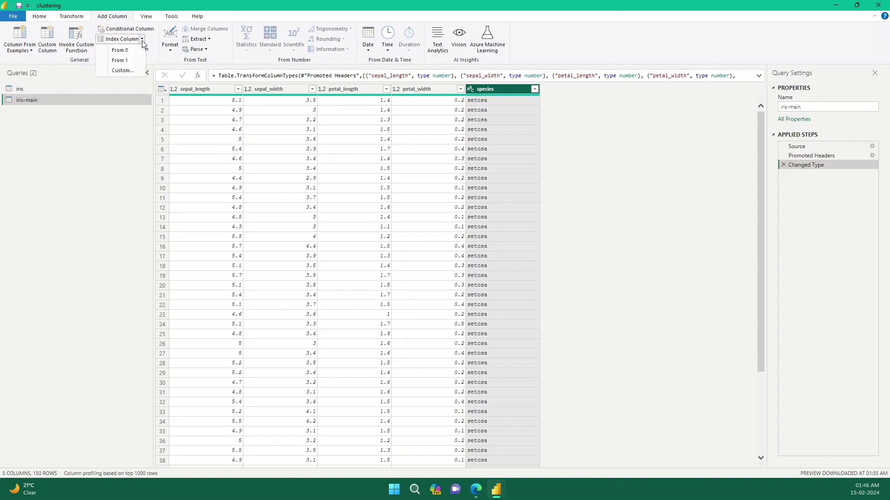
left_click(138, 63)
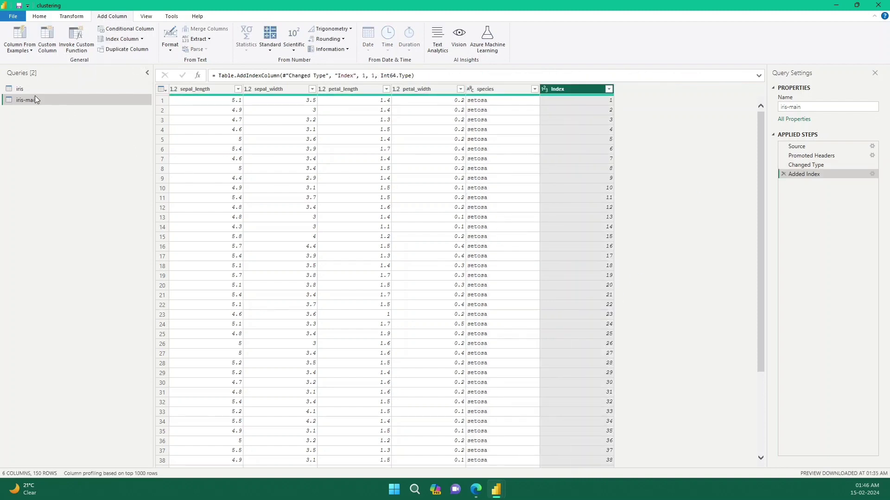
- Compare the index columns of the iris and iris-main queries, and apply the query changes while closing the editor
left_click(29, 89)
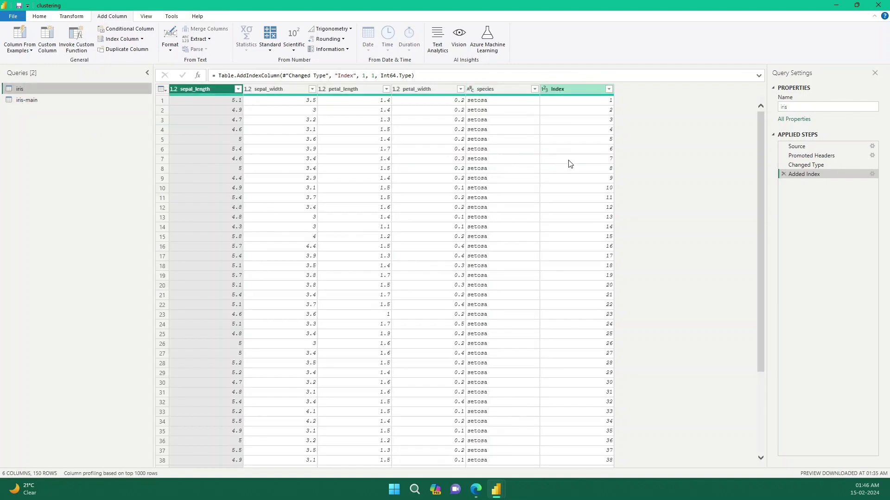
left_click(66, 101)
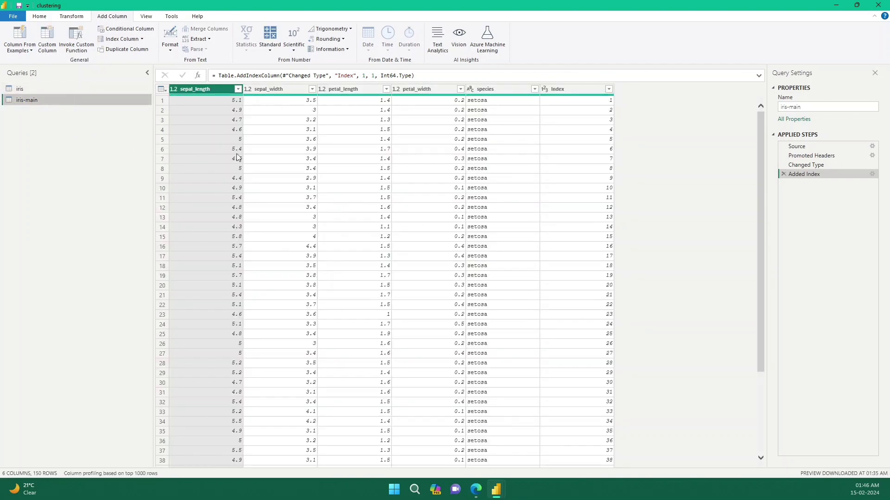
left_click(84, 89)
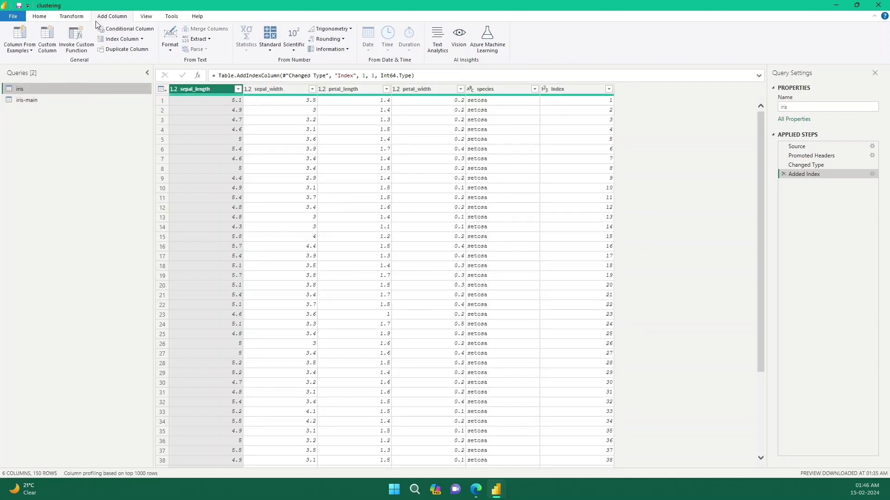
left_click(60, 19)
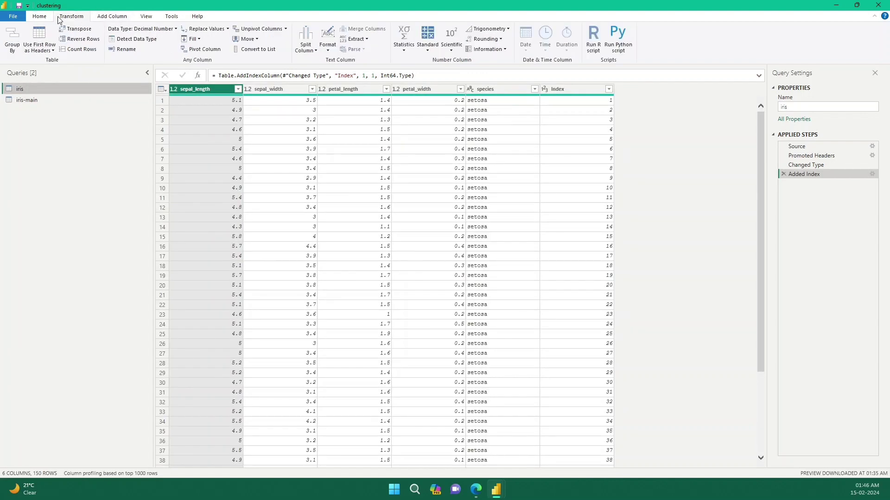
left_click(45, 17)
left_click(13, 49)
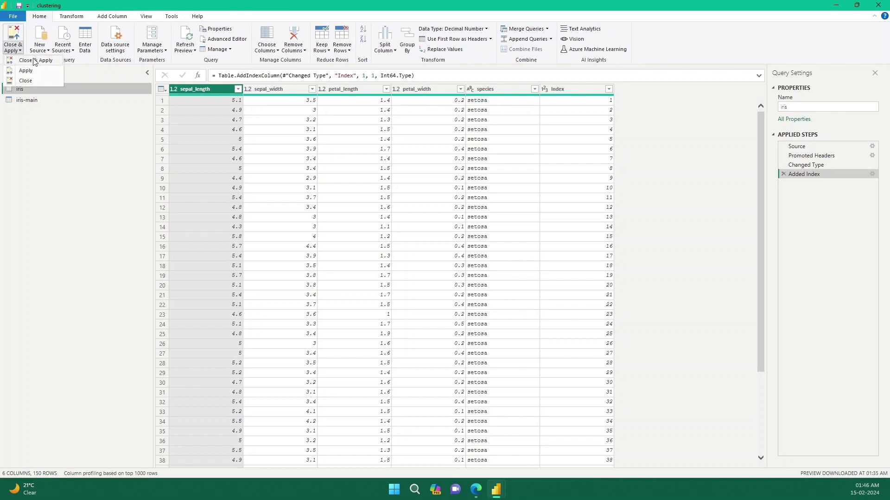
left_click(37, 61)
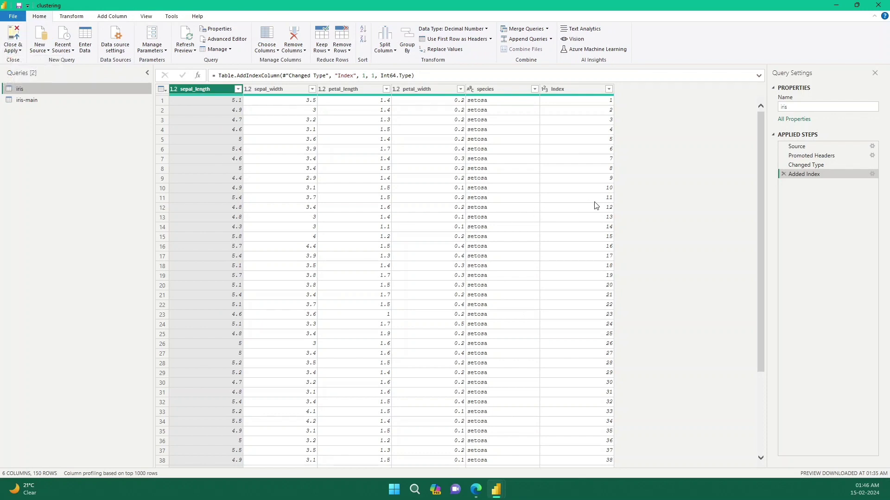
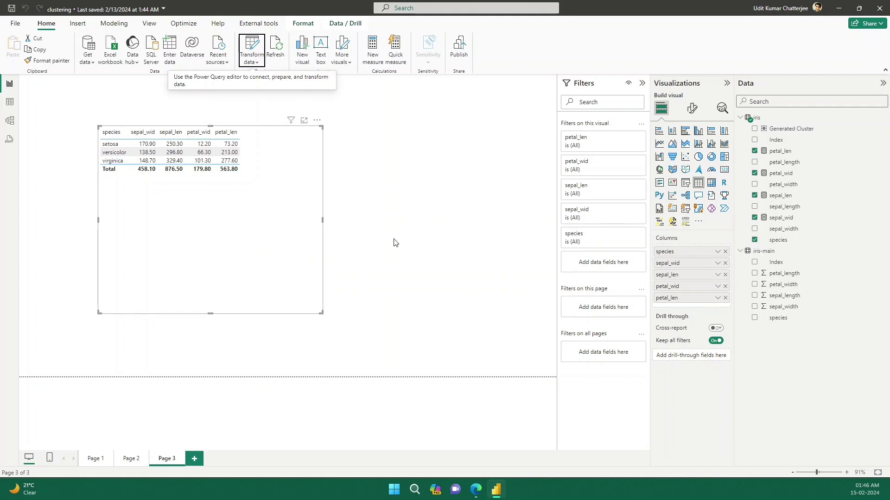
- Add Index from iris as the first column of the Page 3 table and look through its rows
left_click(365, 176)
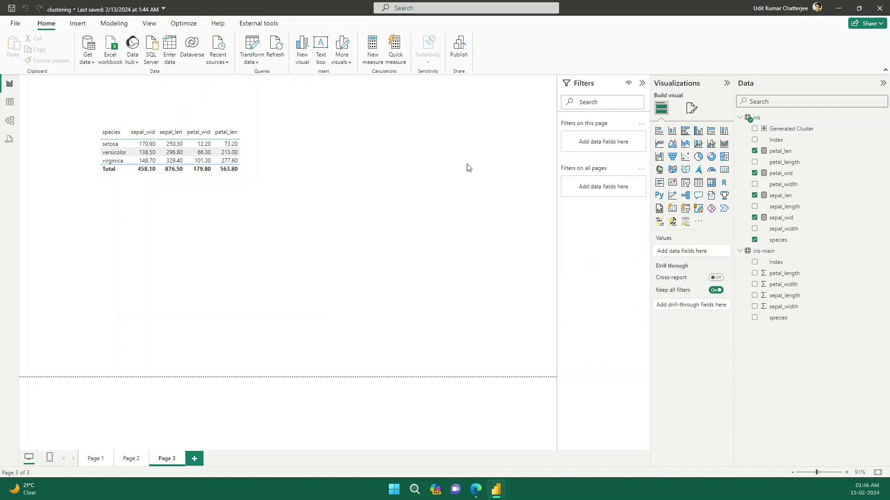
left_click(270, 195)
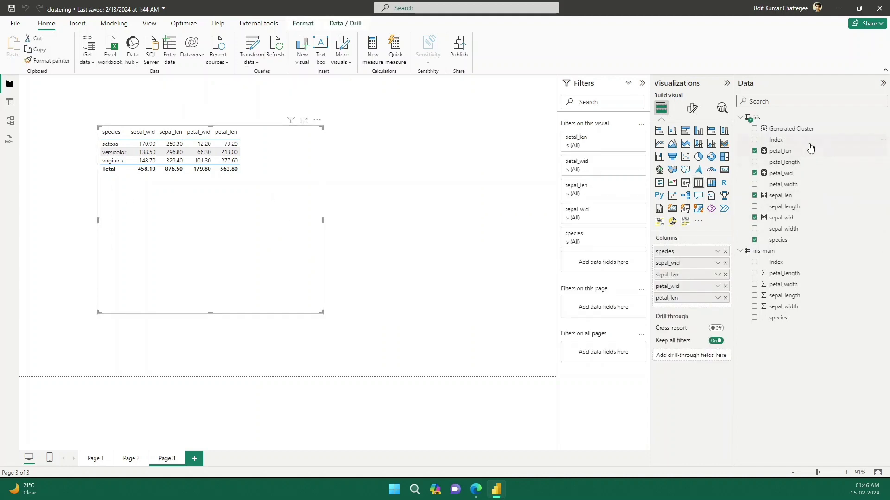
left_click_drag(788, 142, 704, 251)
scroll(171, 182, "down", 10)
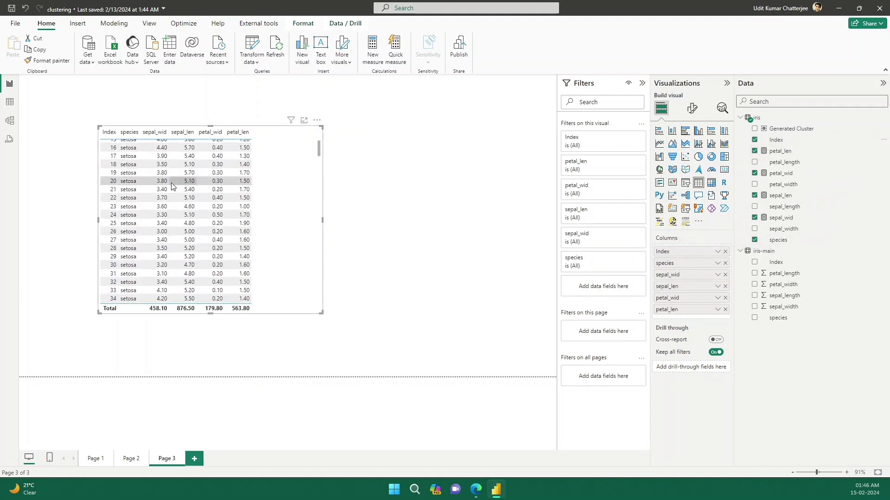
scroll(171, 169, "down", 12)
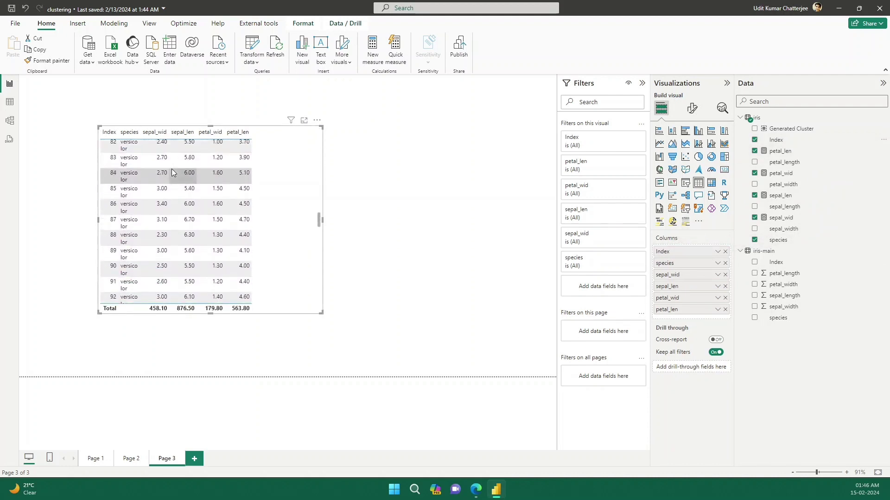
scroll(175, 290, "up", 15)
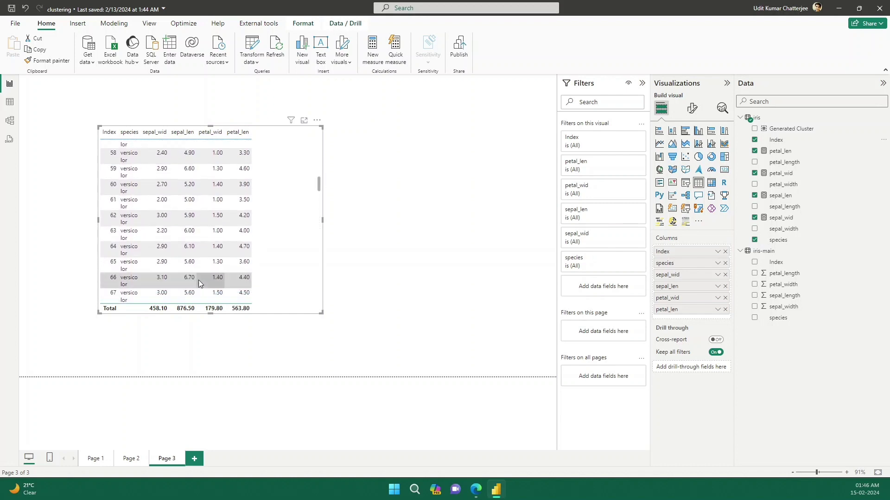
scroll(204, 251, "up", 6)
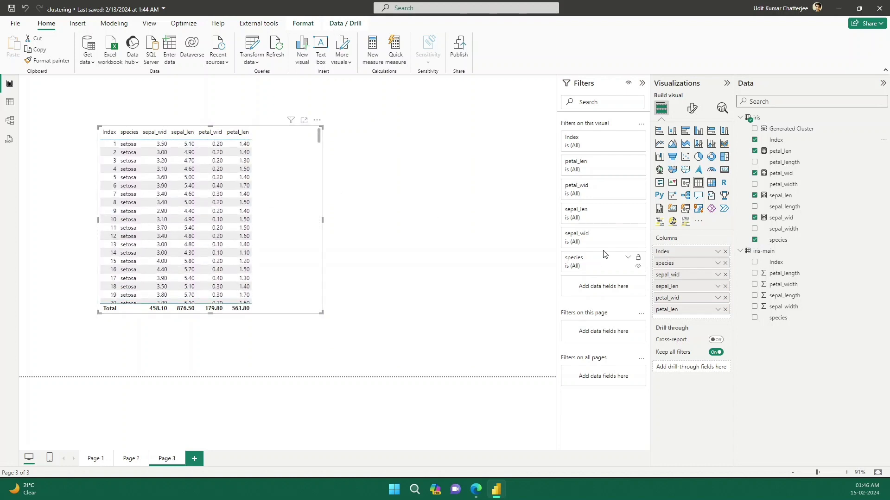
- Remove species from the Page 3 table, and move the visual slightly toward the canvas corner and enlarge it
left_click(725, 263)
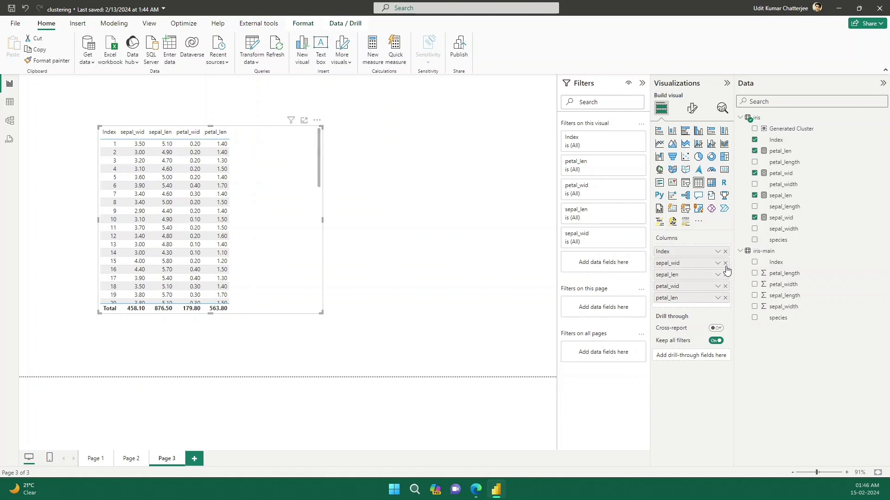
left_click_drag(290, 257, 279, 240)
left_click_drag(300, 299, 388, 346)
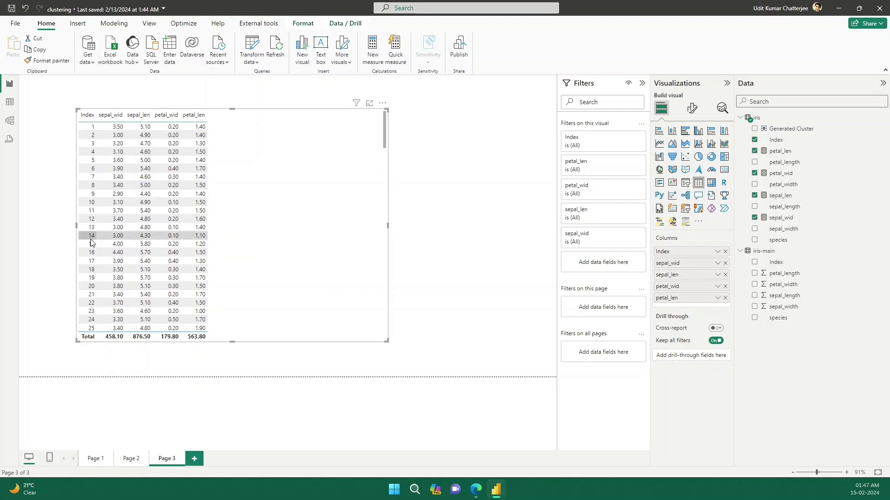
- Automatically find 3 clusters for the Index field of the table, naming them Species Cluster, and look through the cluster assignments
left_click(382, 103)
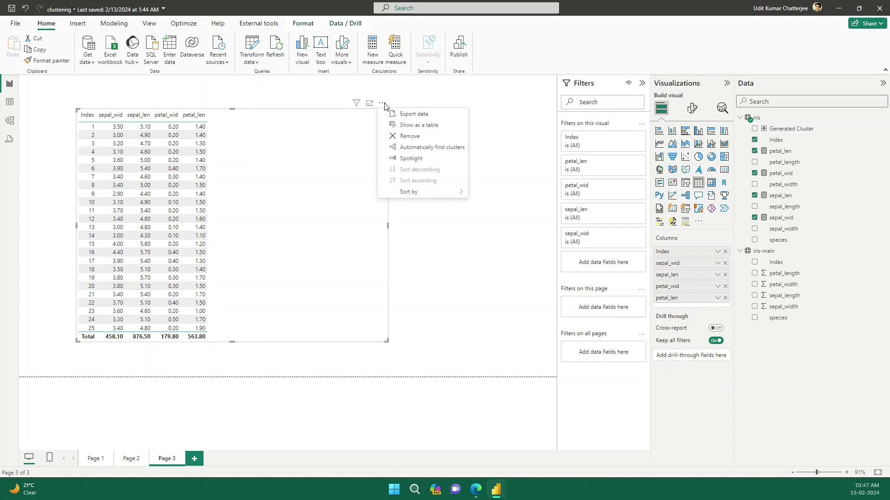
left_click(425, 148)
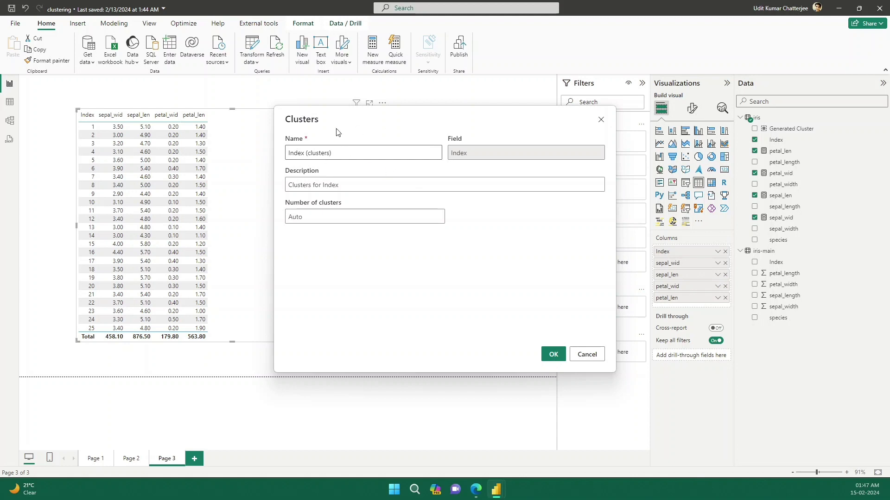
left_click_drag(335, 154, 268, 153)
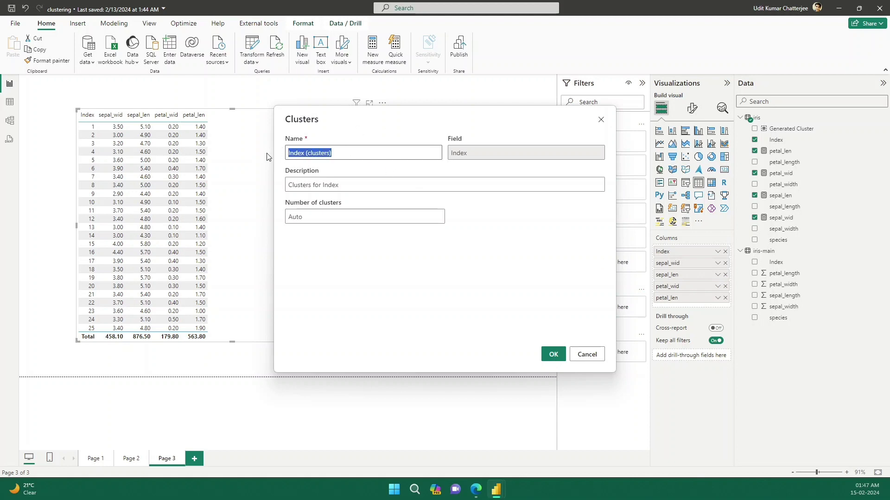
key("BackSpace")
type("Species")
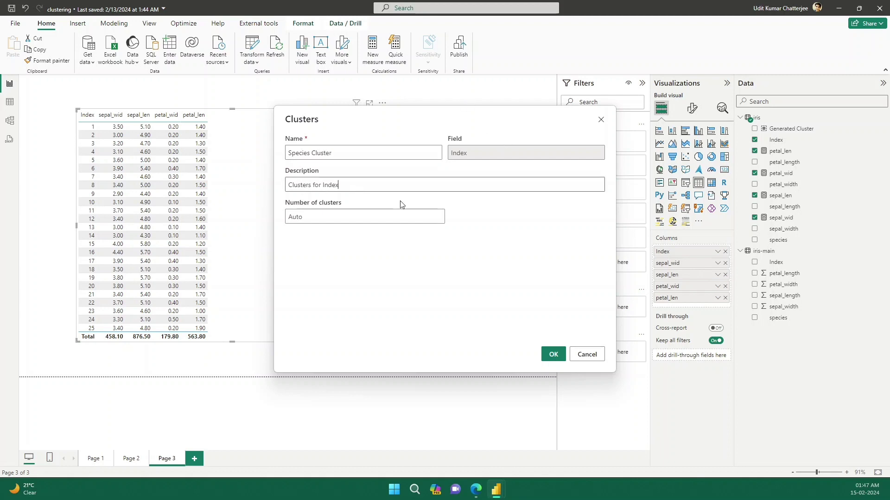
left_click(392, 217)
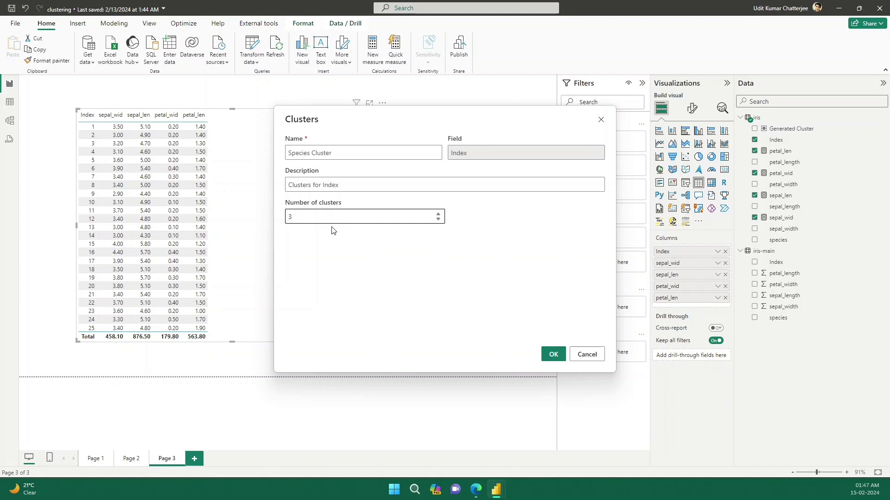
left_click(554, 355)
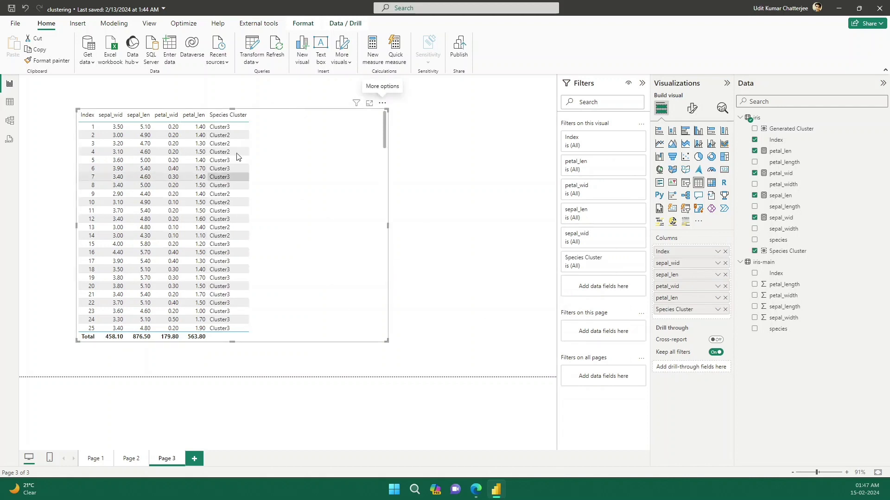
scroll(239, 204, "down", 15)
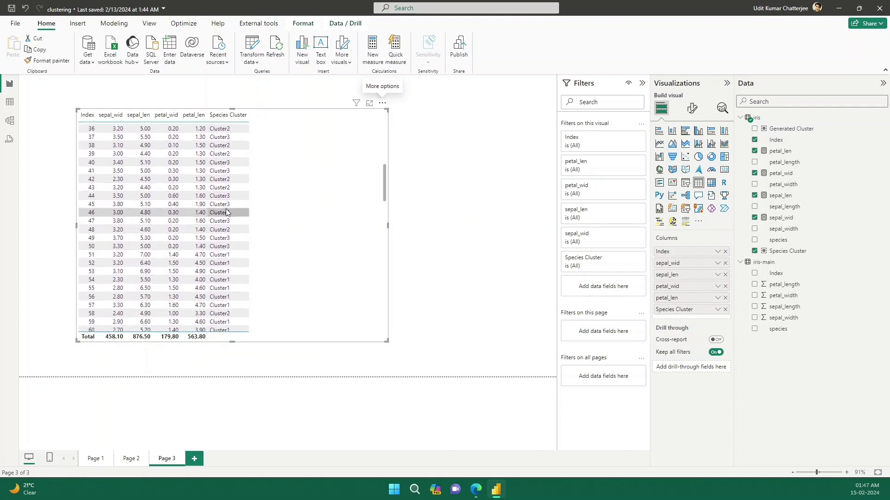
scroll(238, 285, "up", 15)
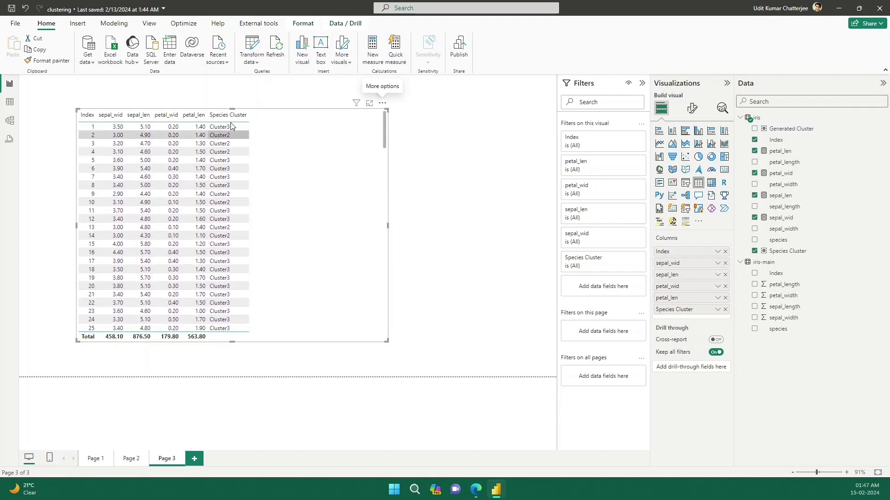
- Widen the table visual with Generated Cluster and species on Page 2
left_click(130, 460)
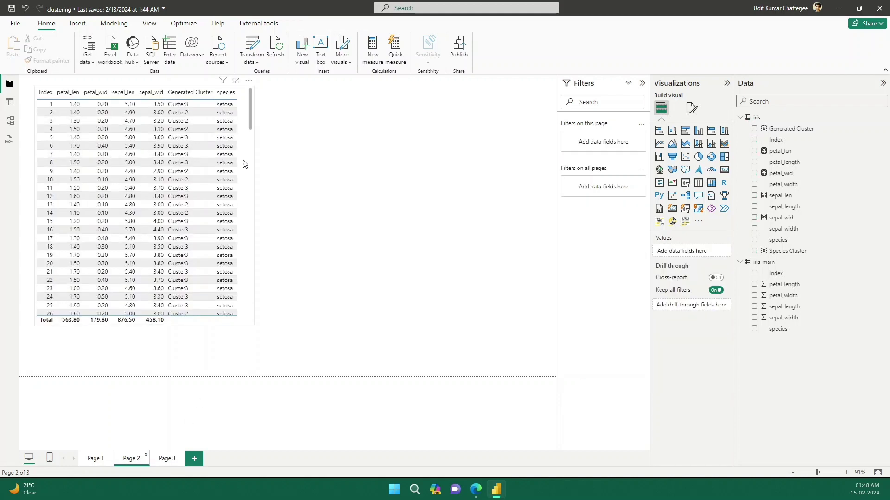
left_click(256, 198)
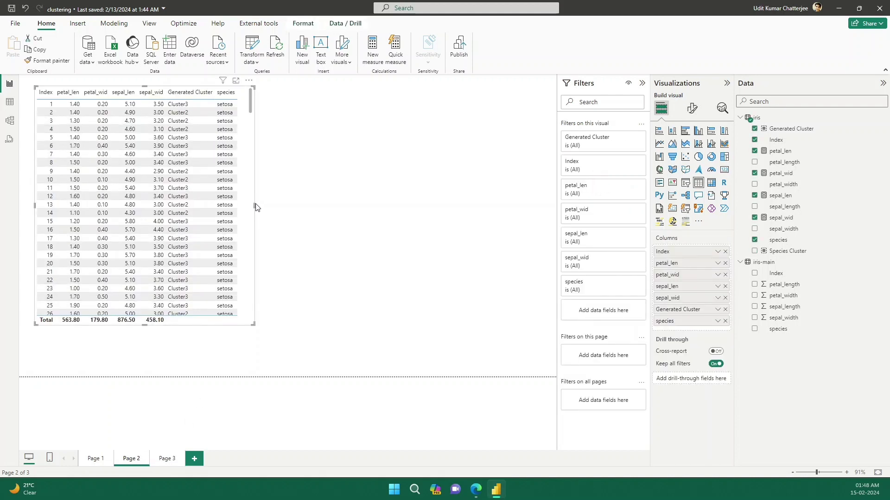
left_click_drag(254, 204, 323, 222)
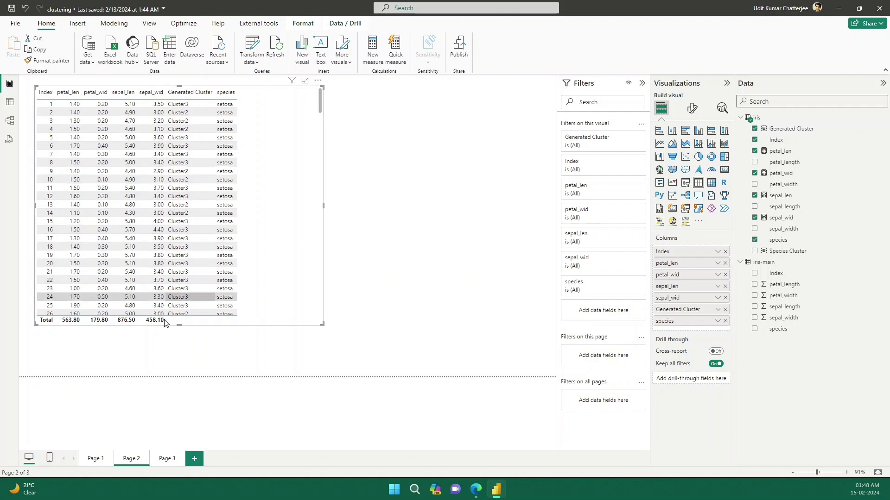
- Compare the species and Generated Cluster scatter charts on Page 1, and examine the cluster columns in the iris data table
left_click(95, 459)
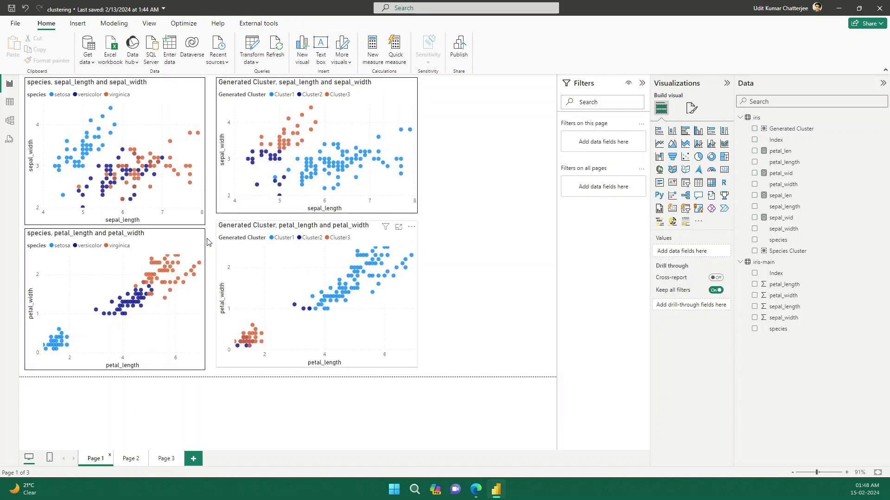
left_click(135, 90)
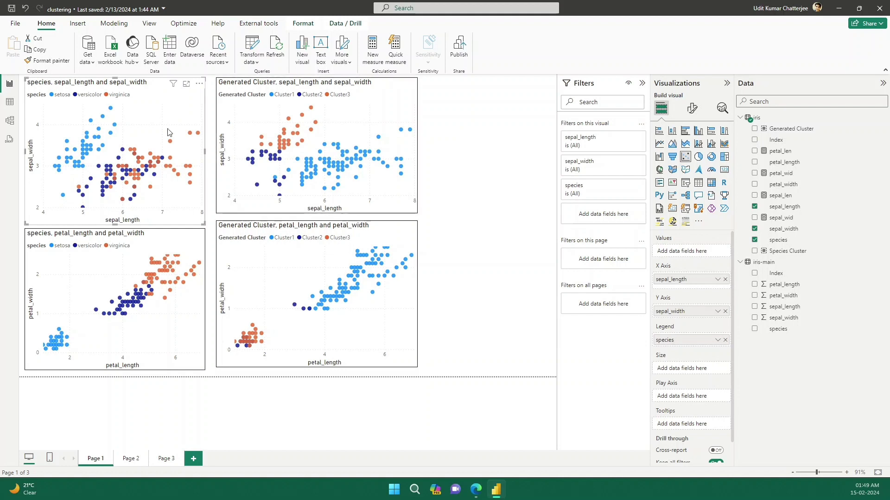
left_click(376, 287)
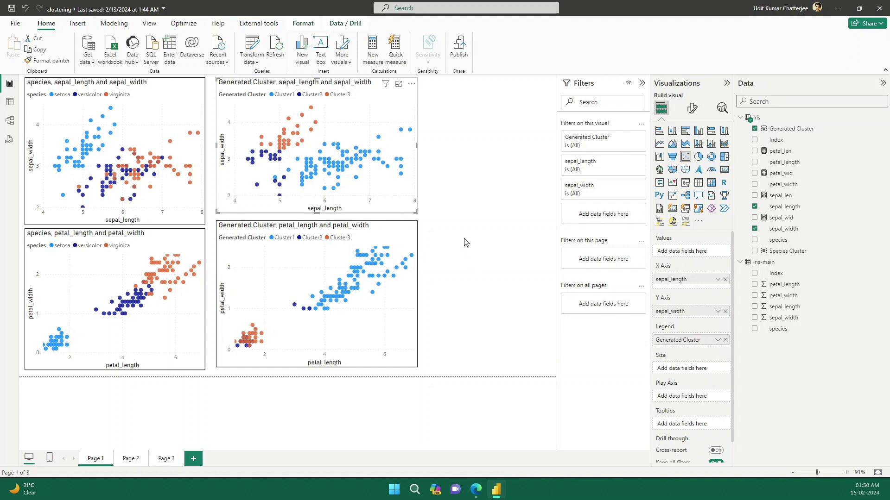
left_click(10, 102)
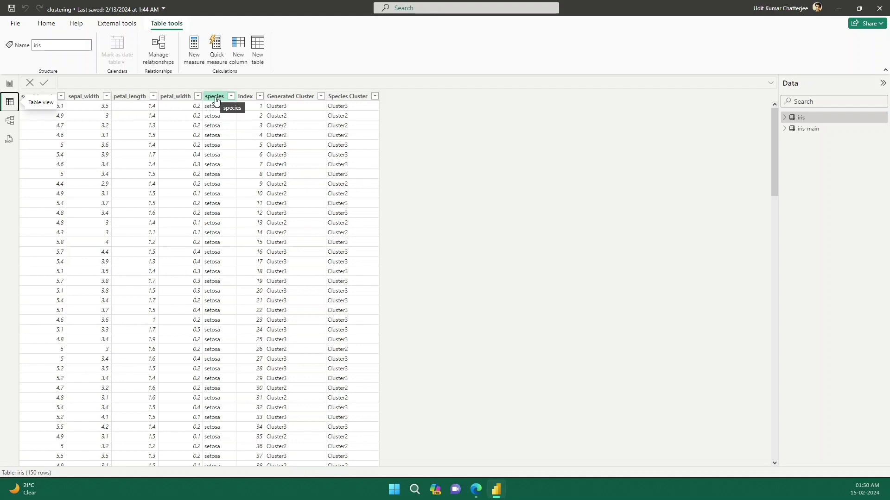
left_click(10, 84)
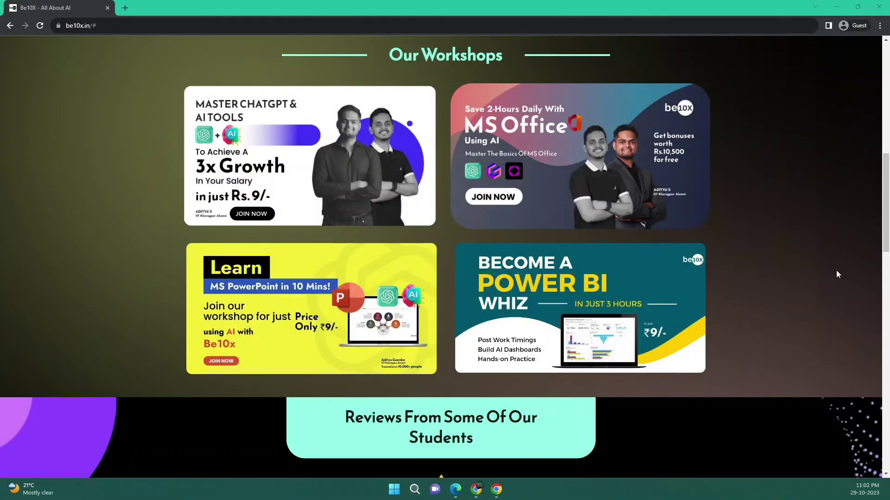
scroll(836, 272, "down", 3)
scroll(837, 274, "down", 2)
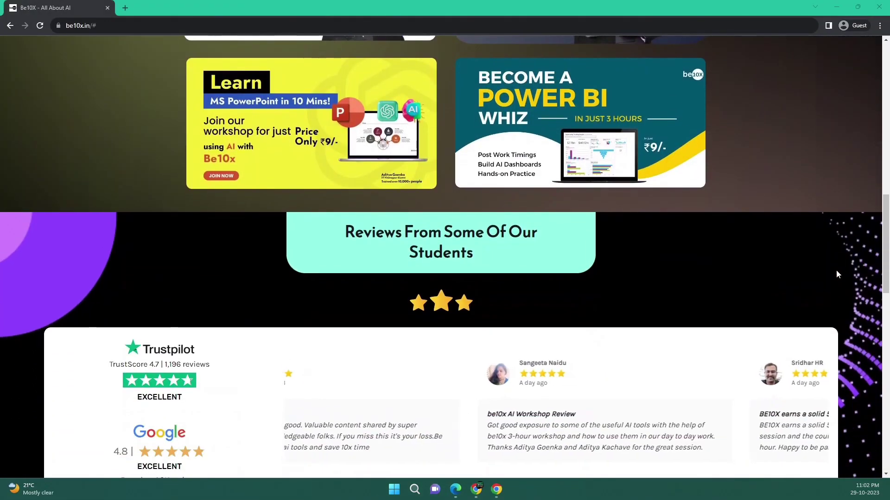
scroll(837, 274, "up", 6)
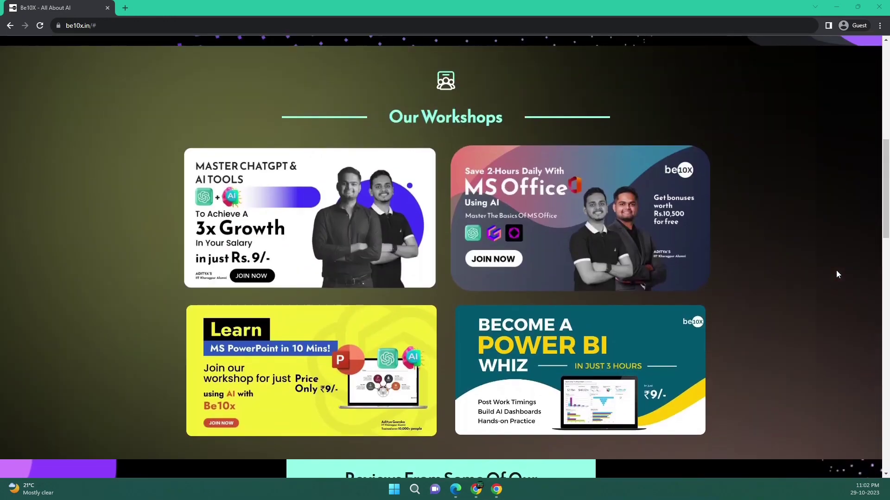